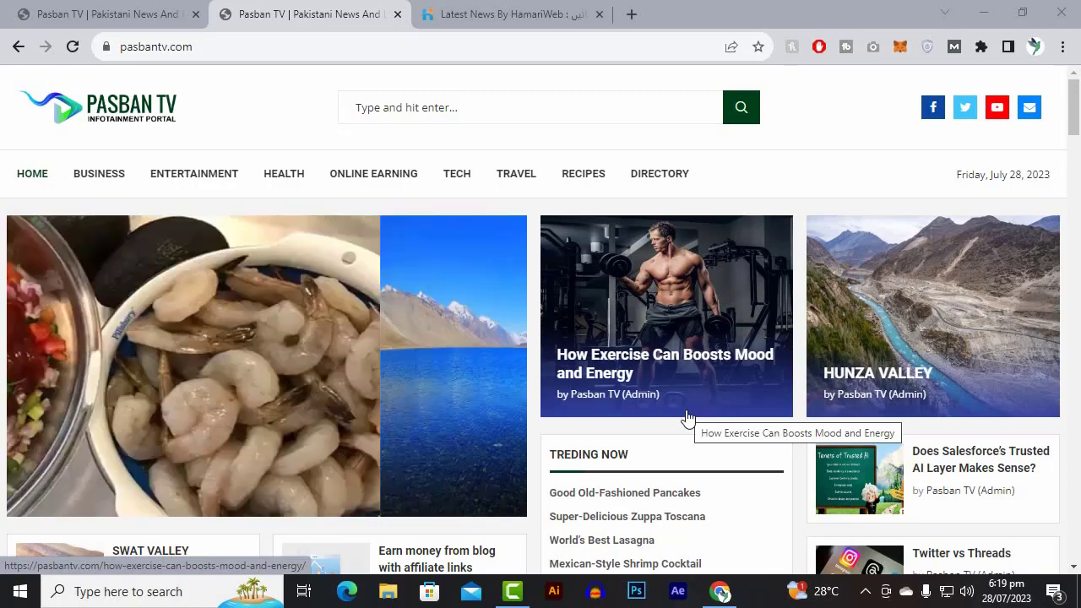
Close the Latest News browser tab and open the WordPress login page at pasbantv.com/wp-admin.
left_click(516, 14)
key("ctrl+w")
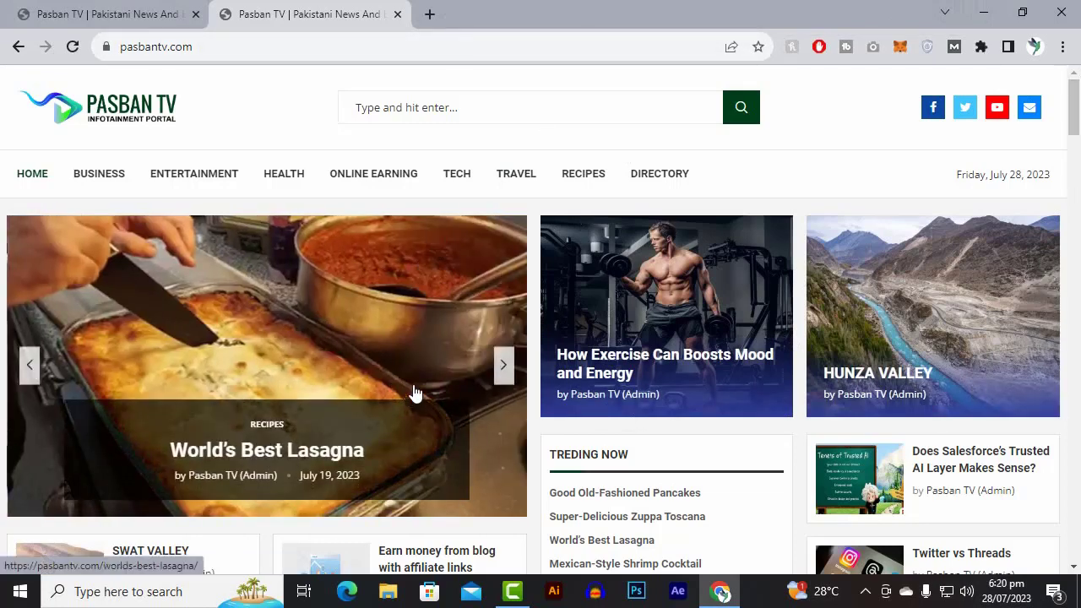
left_click(272, 41)
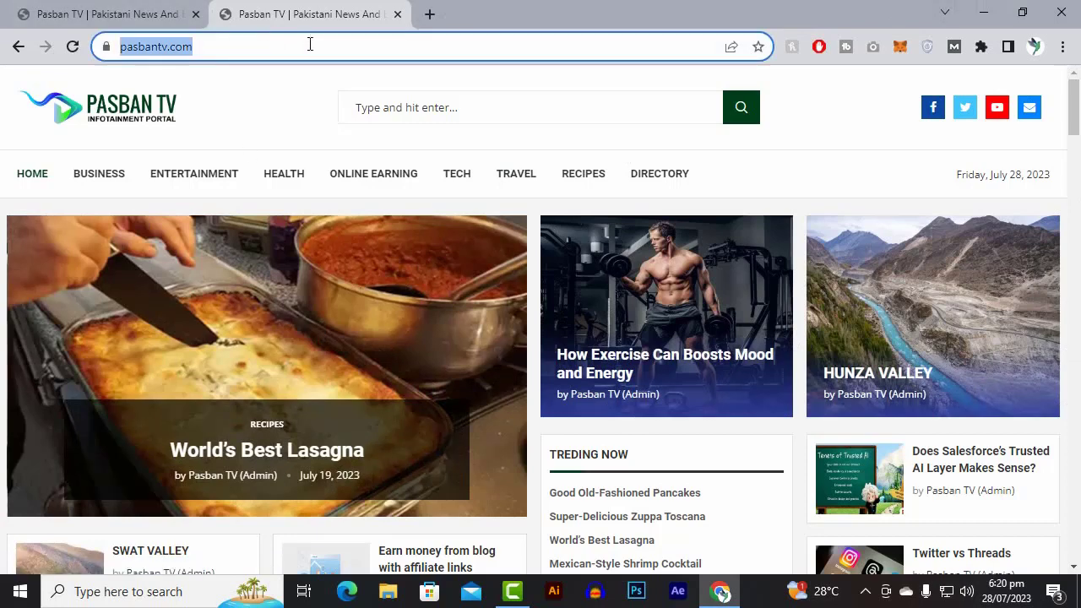
left_click(311, 43)
type("//")
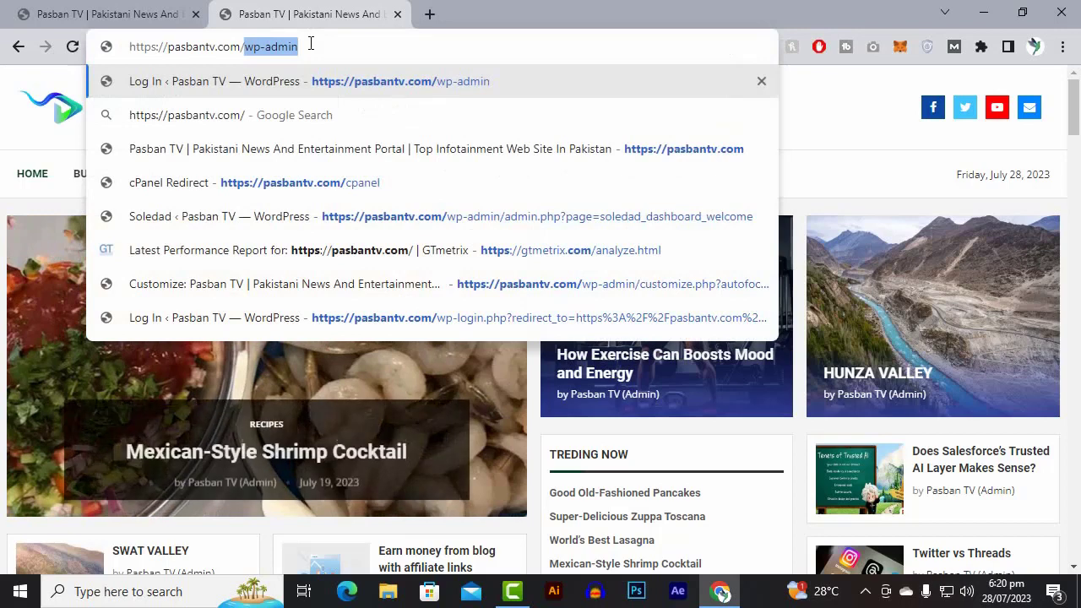
key("Return")
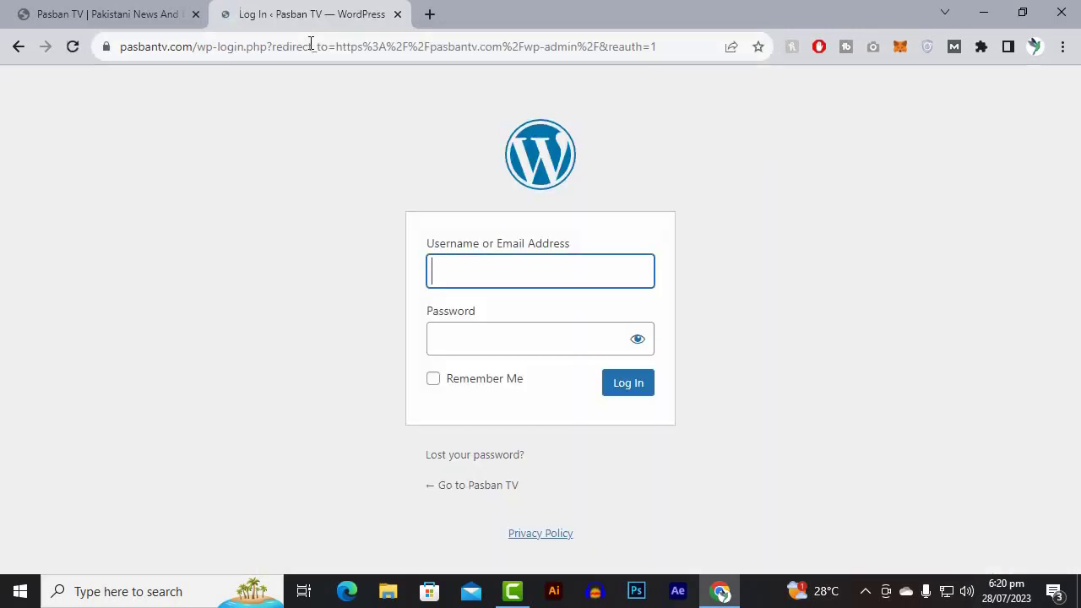
Log in to the Pasban TV WordPress admin and open the Site Kit dashboard.
left_click(628, 386)
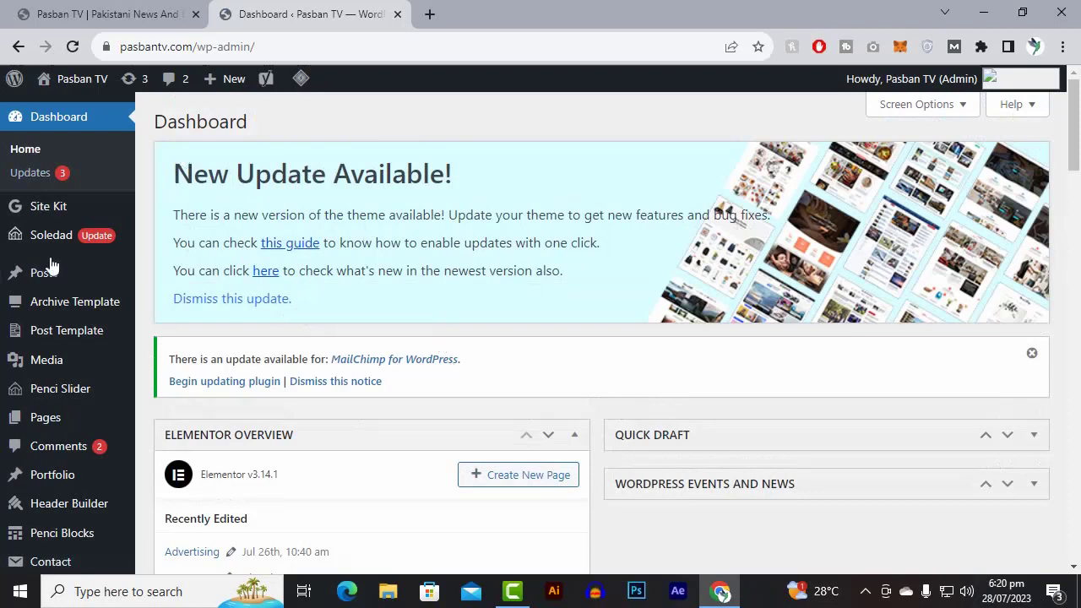
left_click(44, 218)
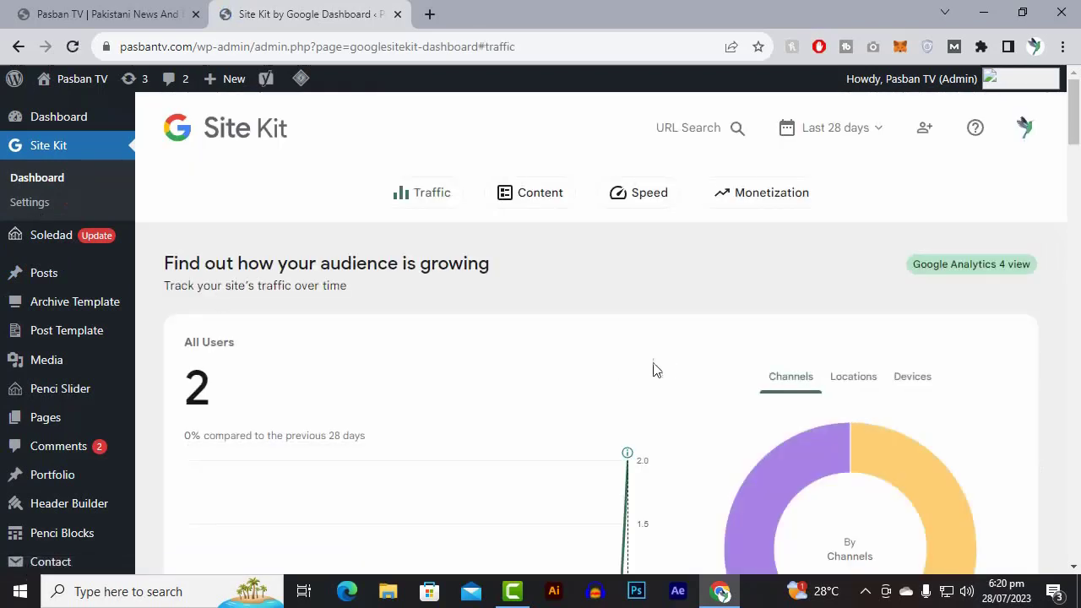
Examine the Site Kit traffic section: the All Users chart, the channel breakdown and the search traffic over the last 28 days.
scroll(278, 362, "down", 2)
scroll(222, 277, "up", 1)
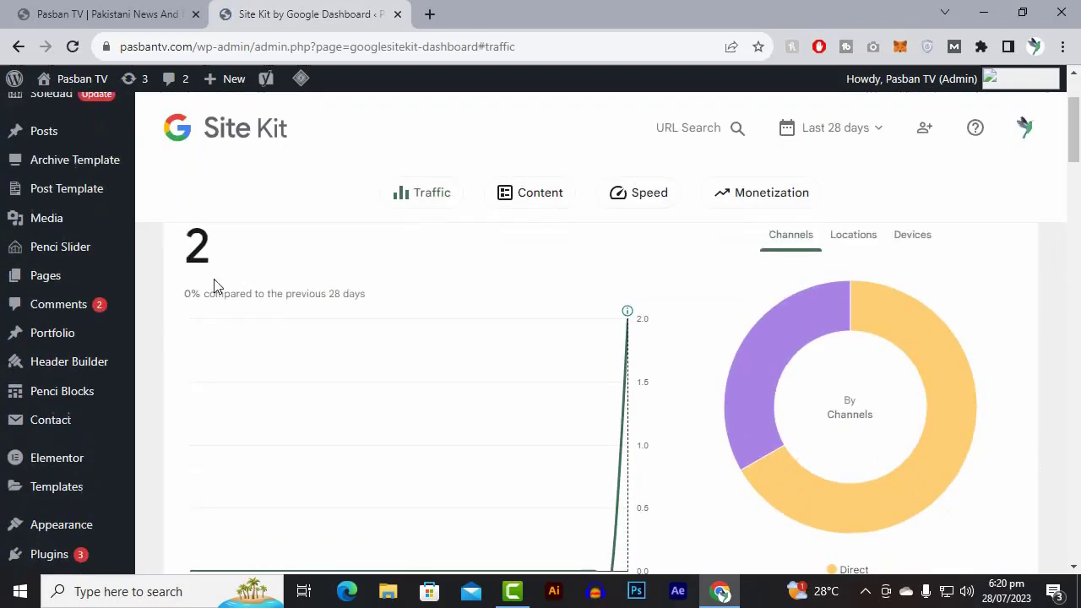
scroll(215, 287, "up", 2)
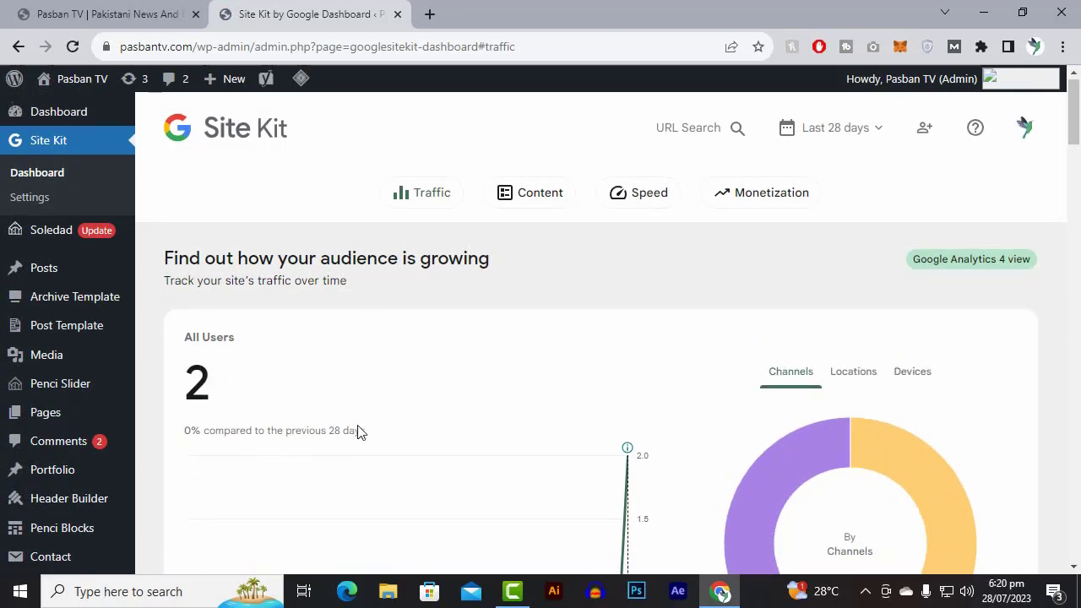
scroll(365, 432, "down", 1)
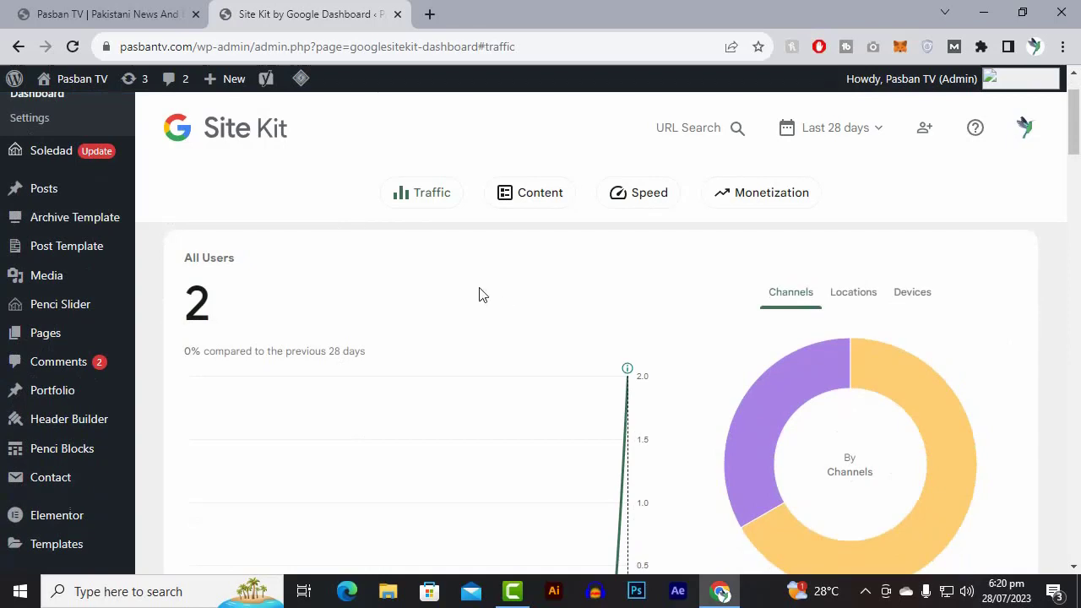
scroll(279, 320, "up", 1)
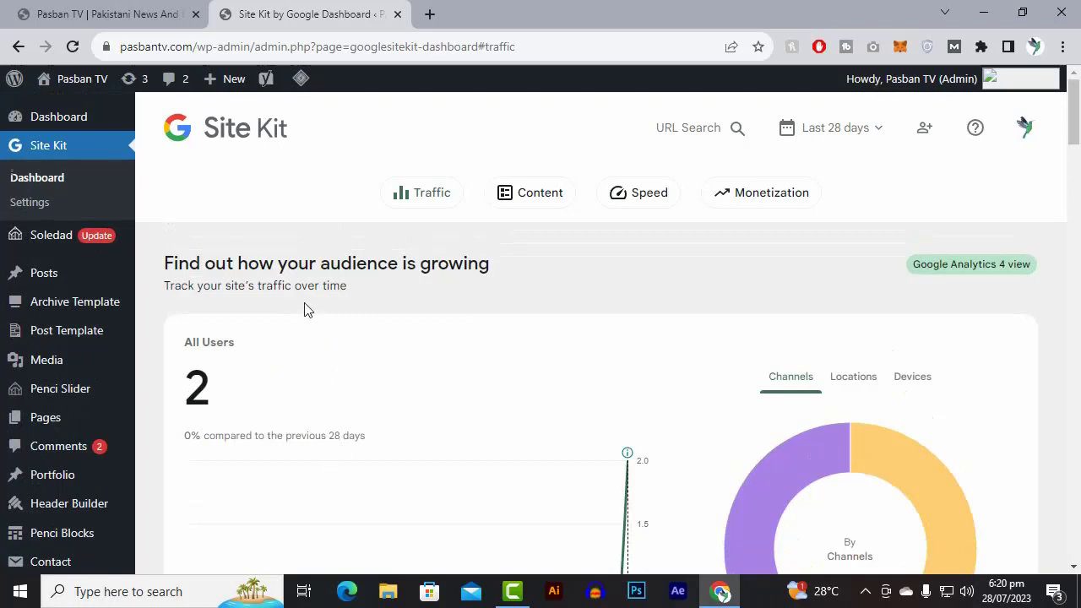
scroll(307, 309, "down", 1)
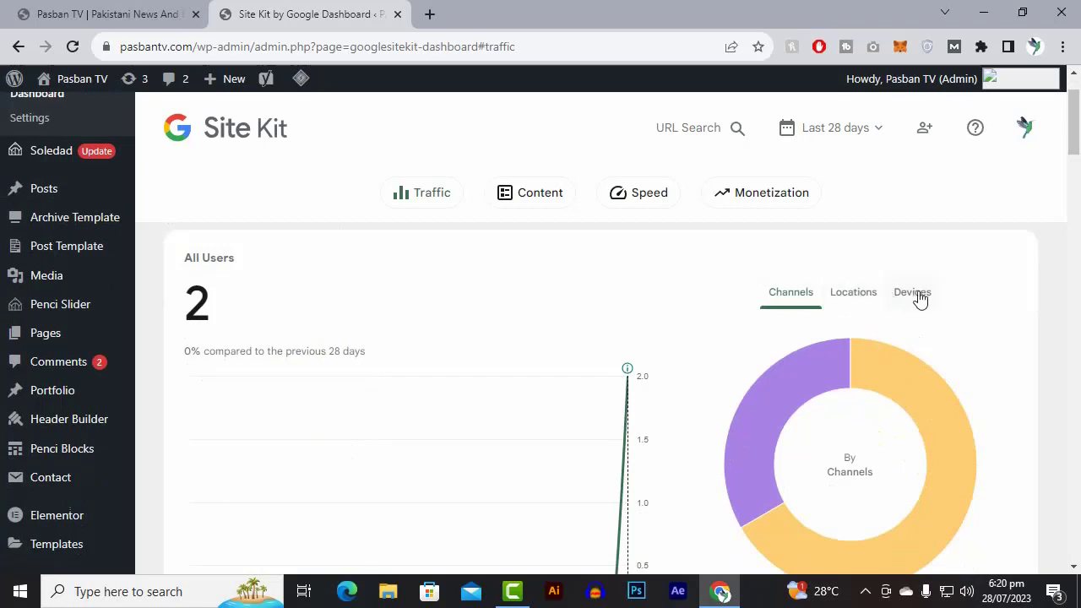
mouse_move(819, 393)
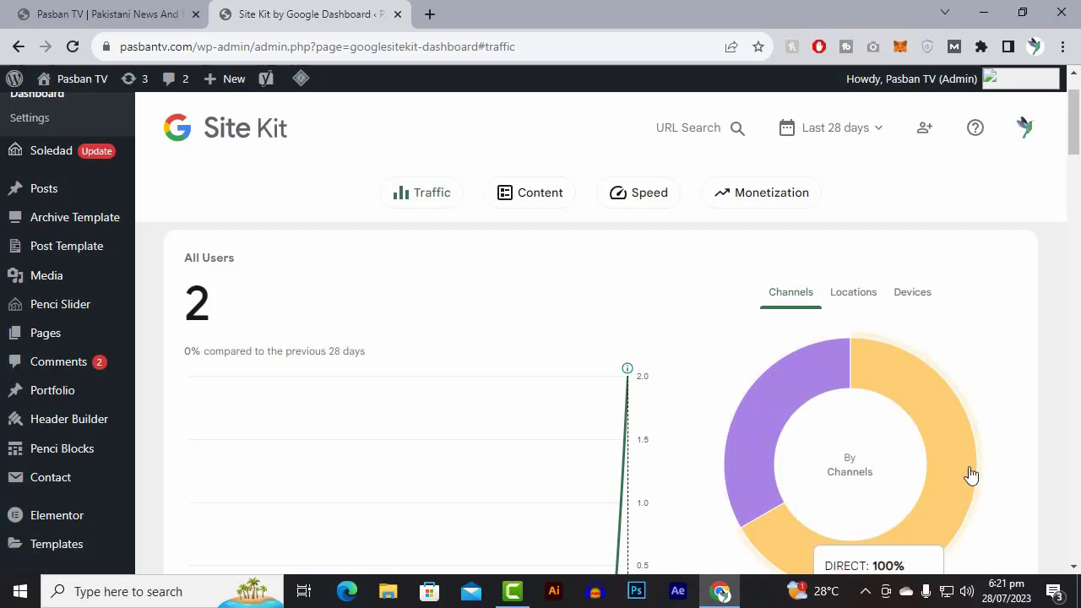
scroll(953, 445, "down", 1)
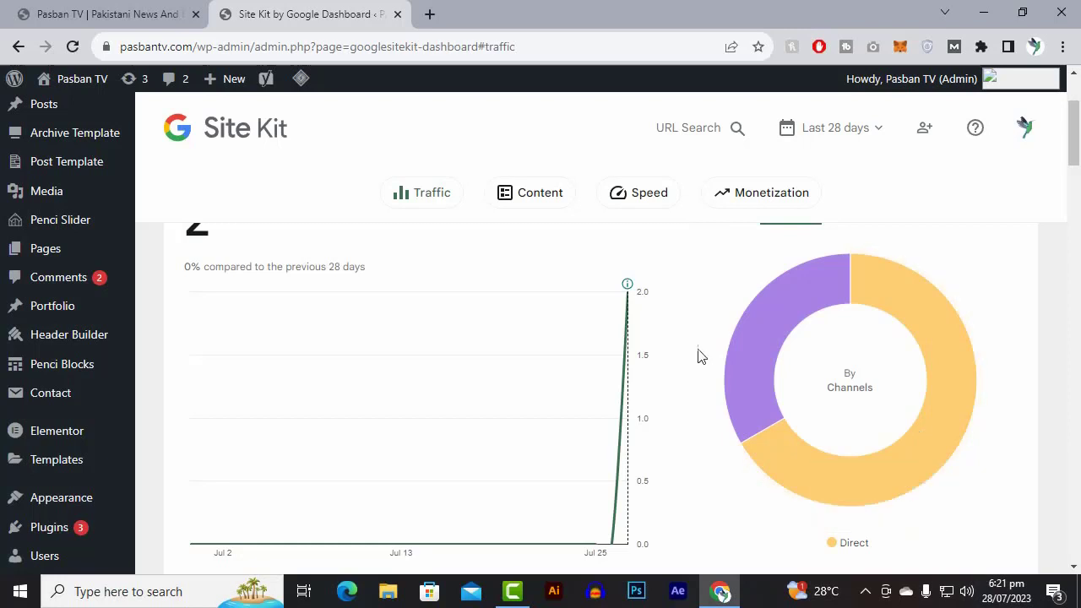
mouse_move(784, 318)
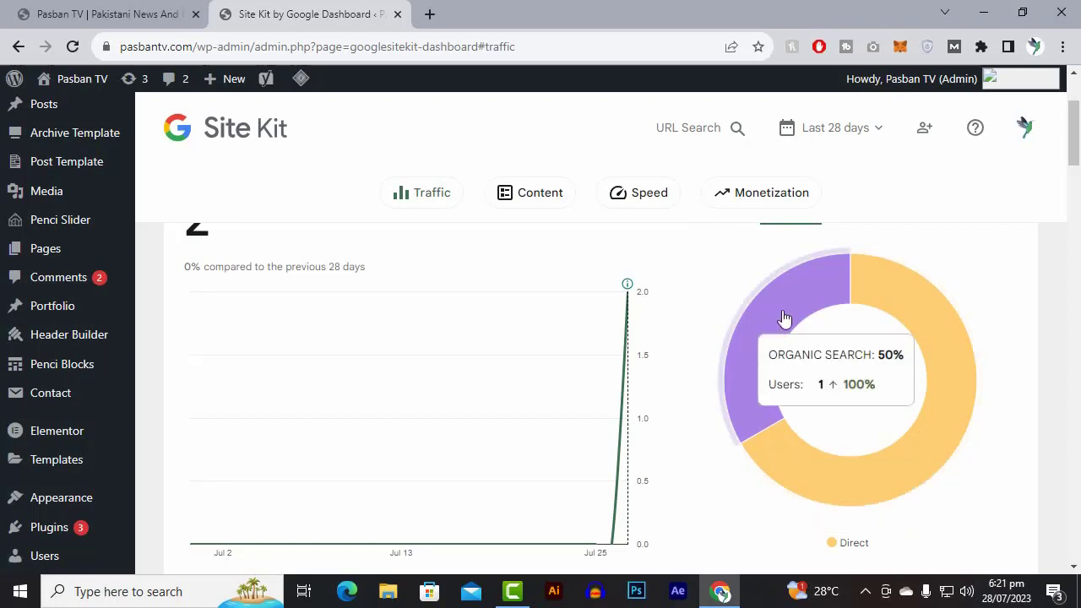
scroll(671, 332, "up", 2)
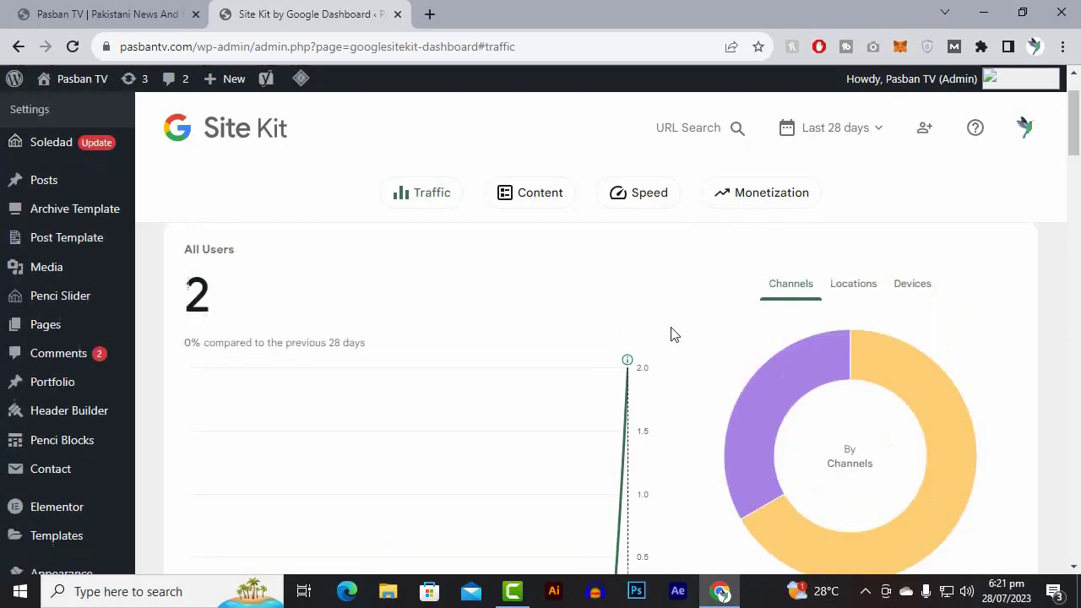
scroll(673, 335, "down", 3)
scroll(673, 335, "down", 1)
scroll(673, 335, "up", 4)
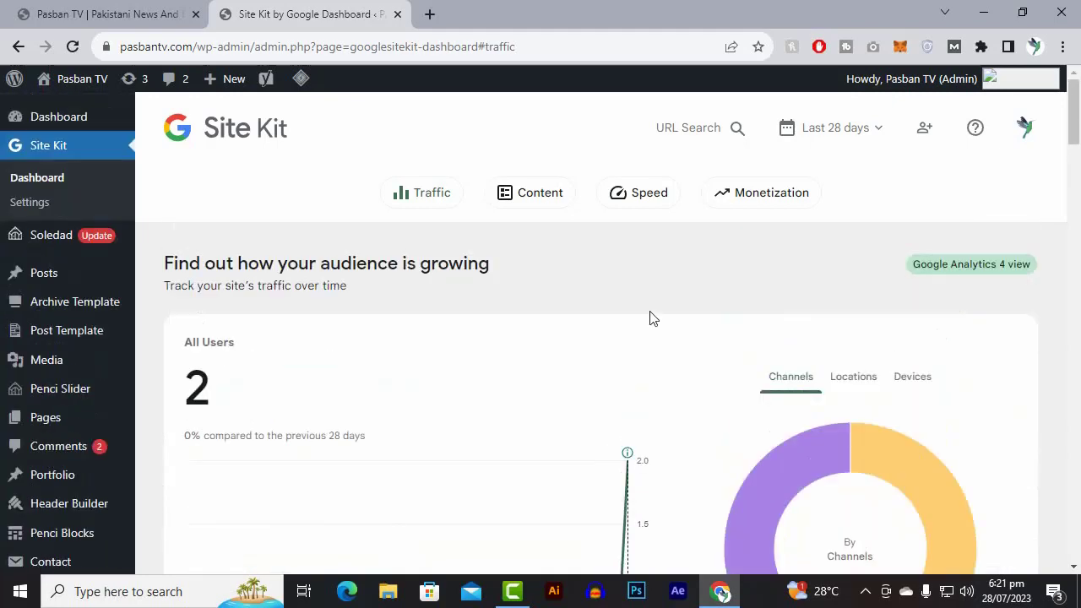
scroll(650, 317, "down", 2)
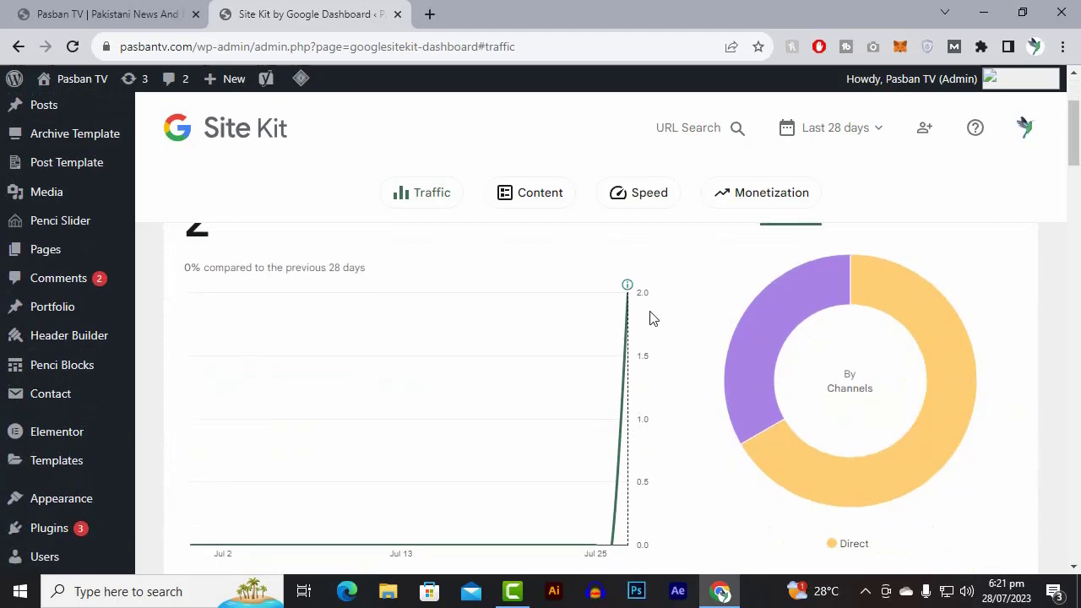
scroll(650, 318, "down", 4)
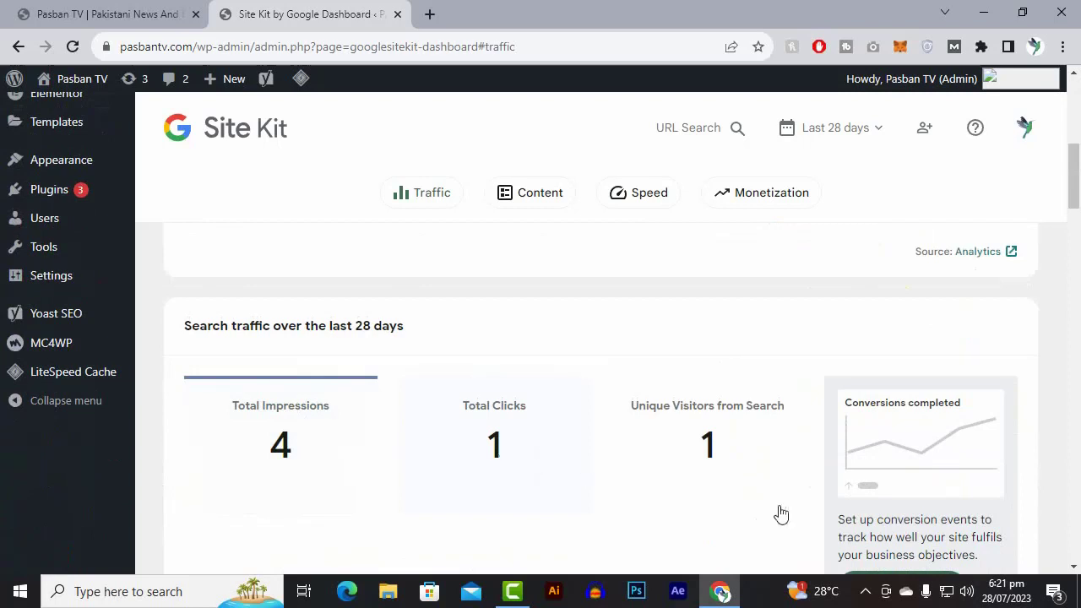
scroll(698, 470, "down", 2)
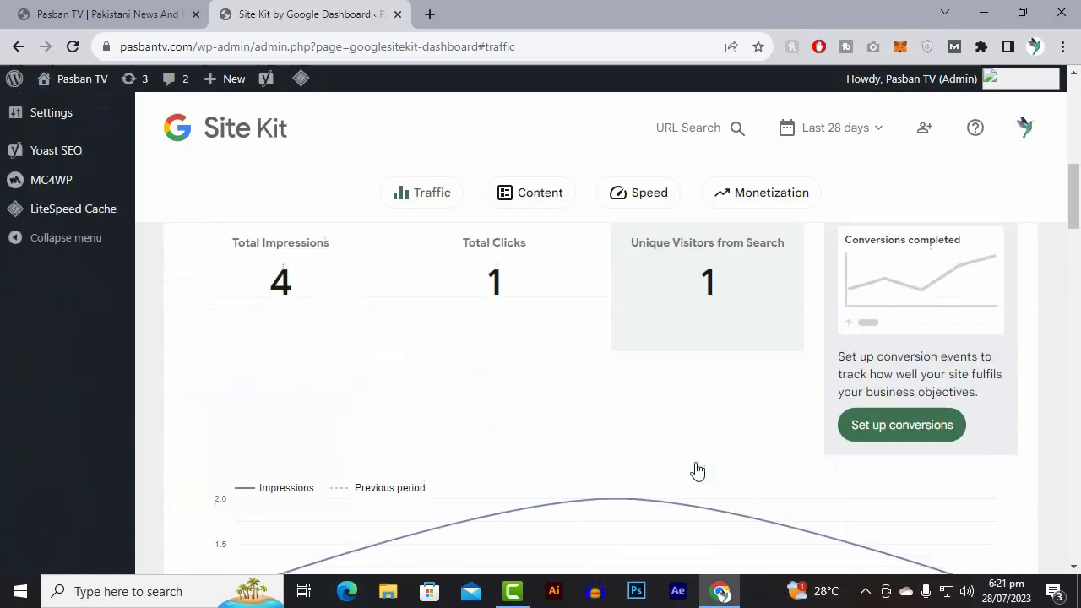
scroll(712, 454, "down", 2)
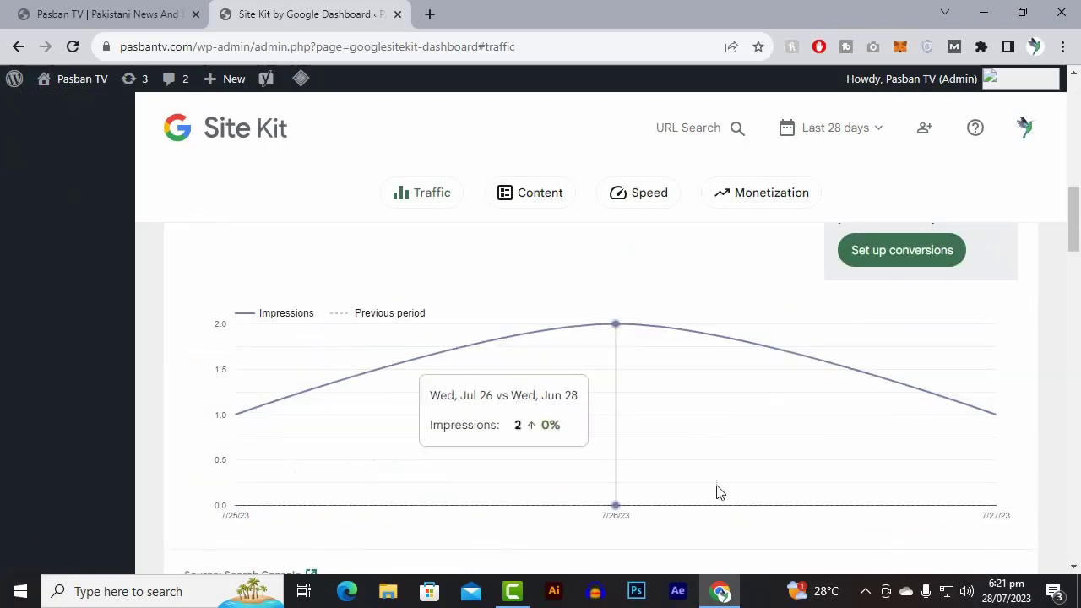
Examine the content section: the top search queries and each top page's pageviews, sessions, engagement rate and session duration.
scroll(717, 492, "down", 4)
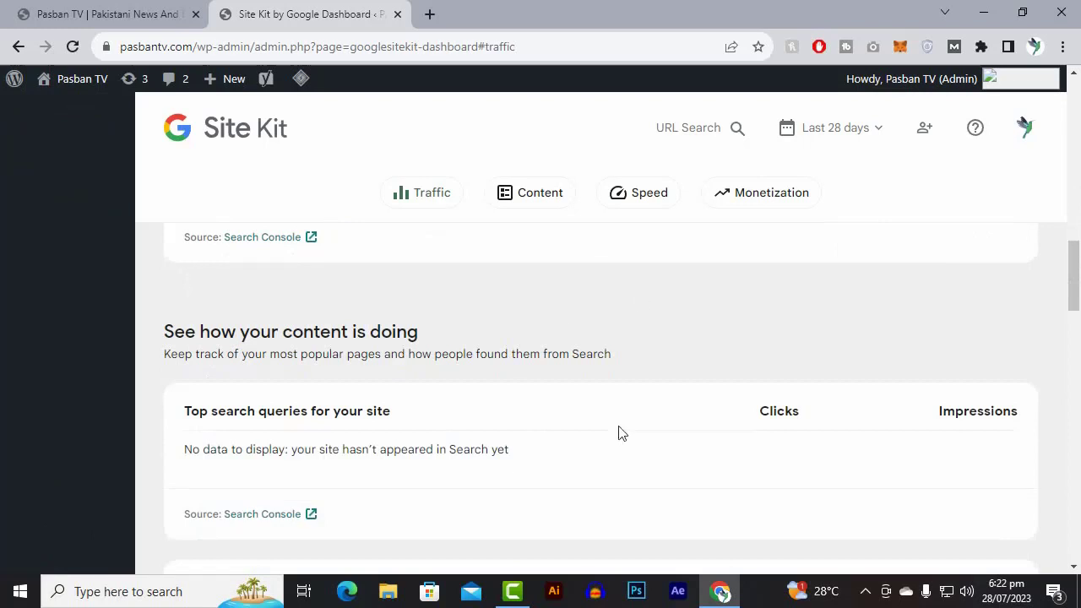
scroll(618, 431, "down", 2)
scroll(339, 309, "up", 1)
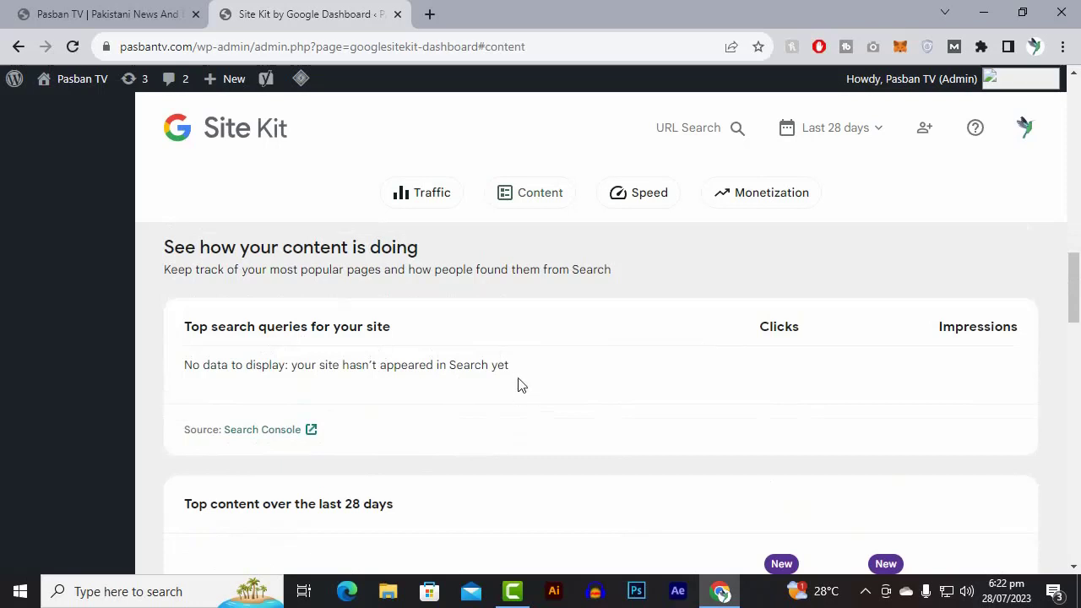
scroll(349, 397, "down", 1)
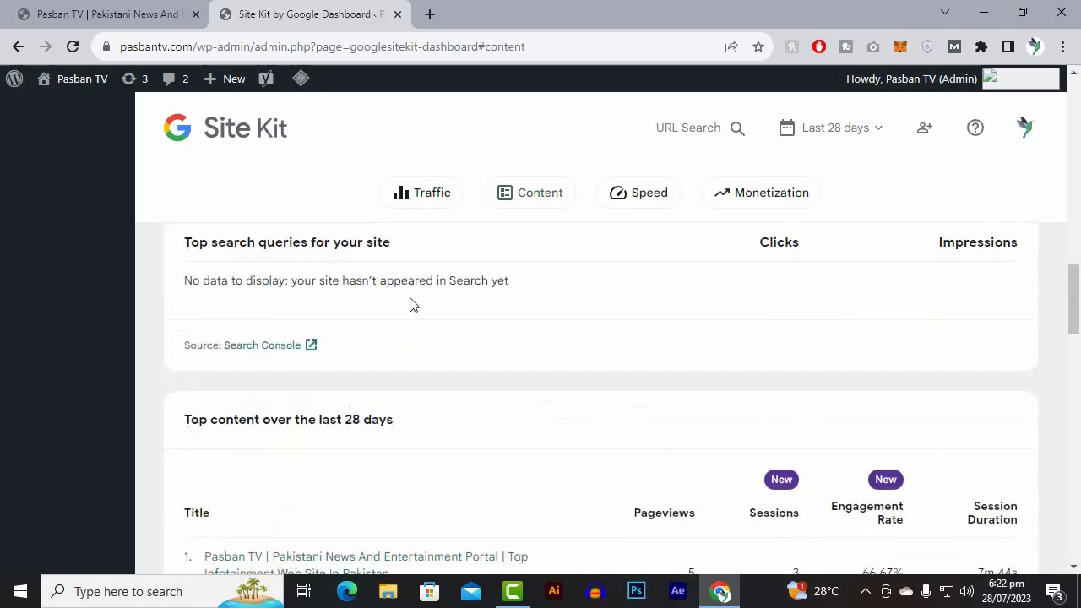
scroll(398, 470, "down", 2)
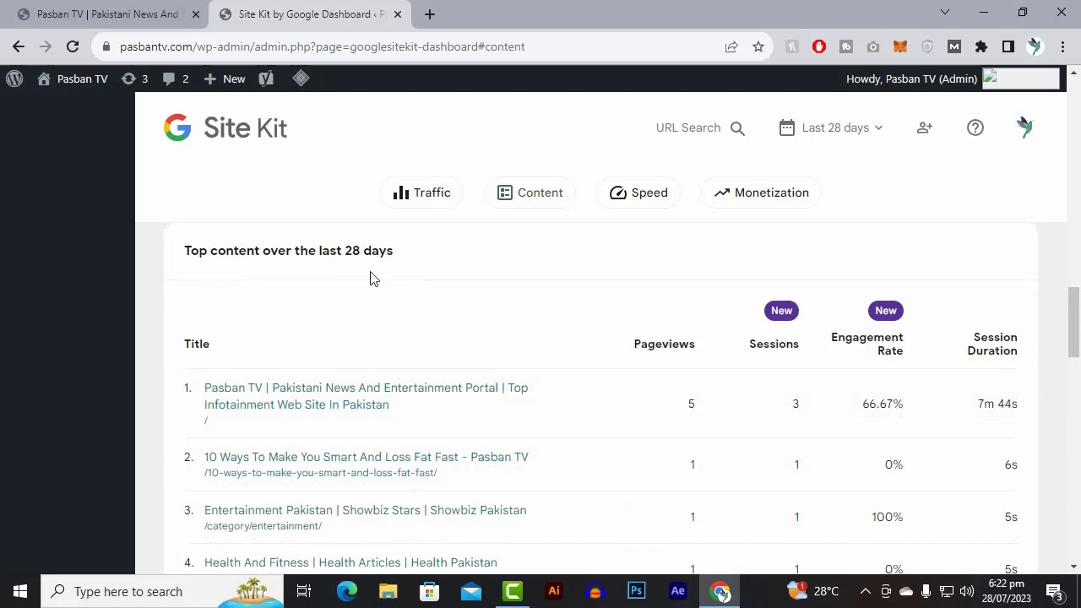
scroll(374, 279, "down", 2)
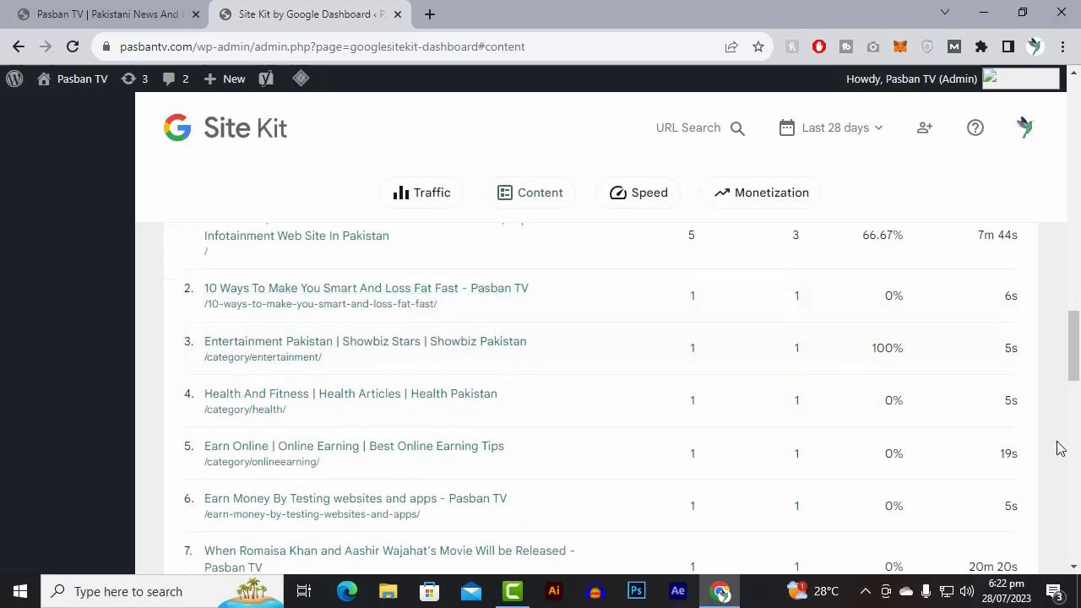
scroll(940, 357, "up", 1)
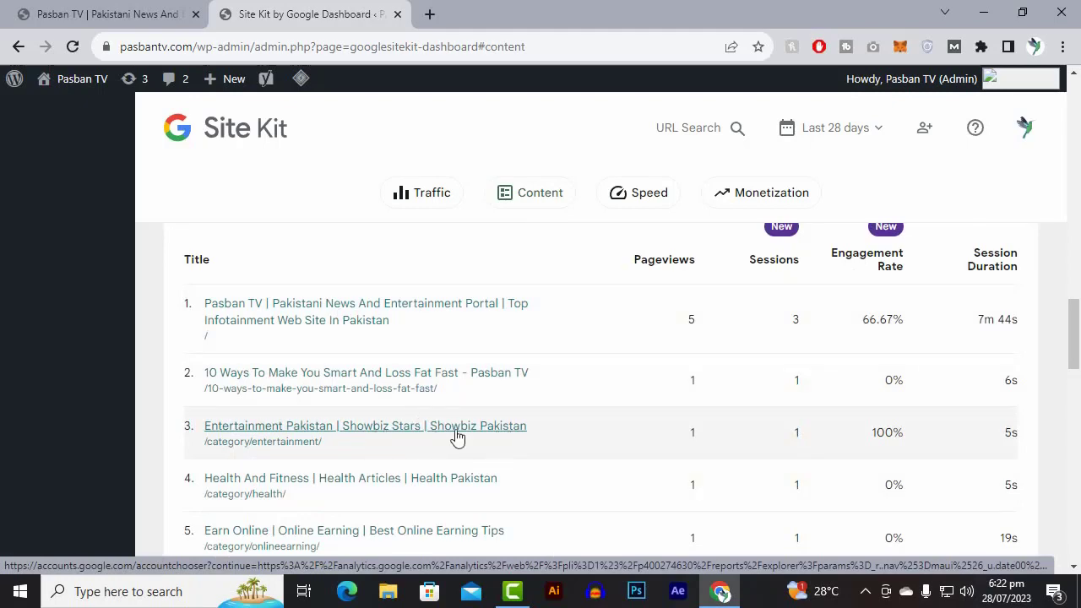
scroll(897, 434, "down", 1)
scroll(896, 434, "down", 5)
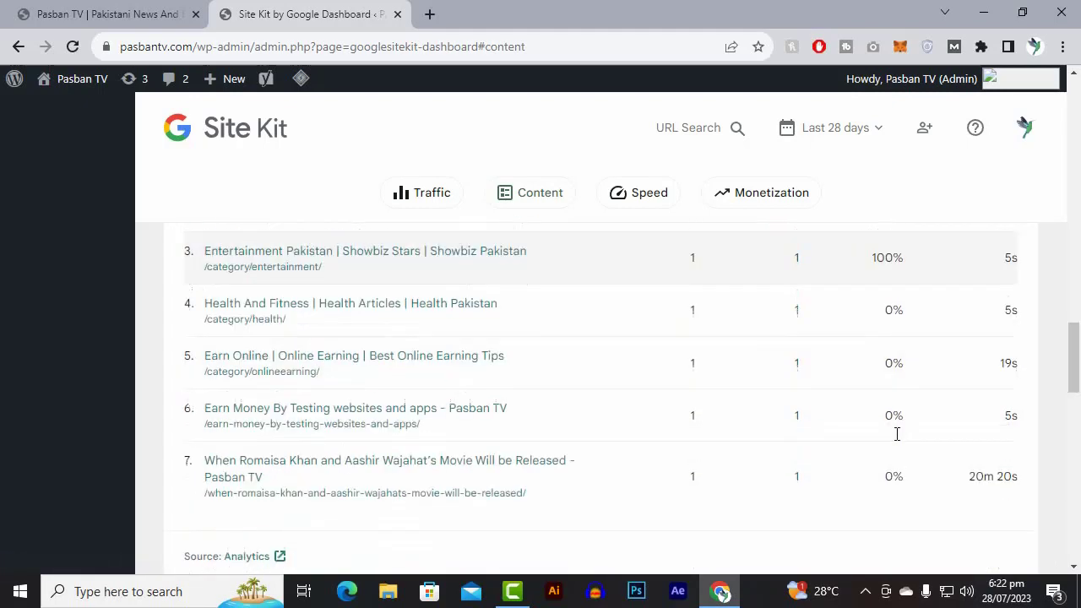
scroll(897, 436, "up", 4)
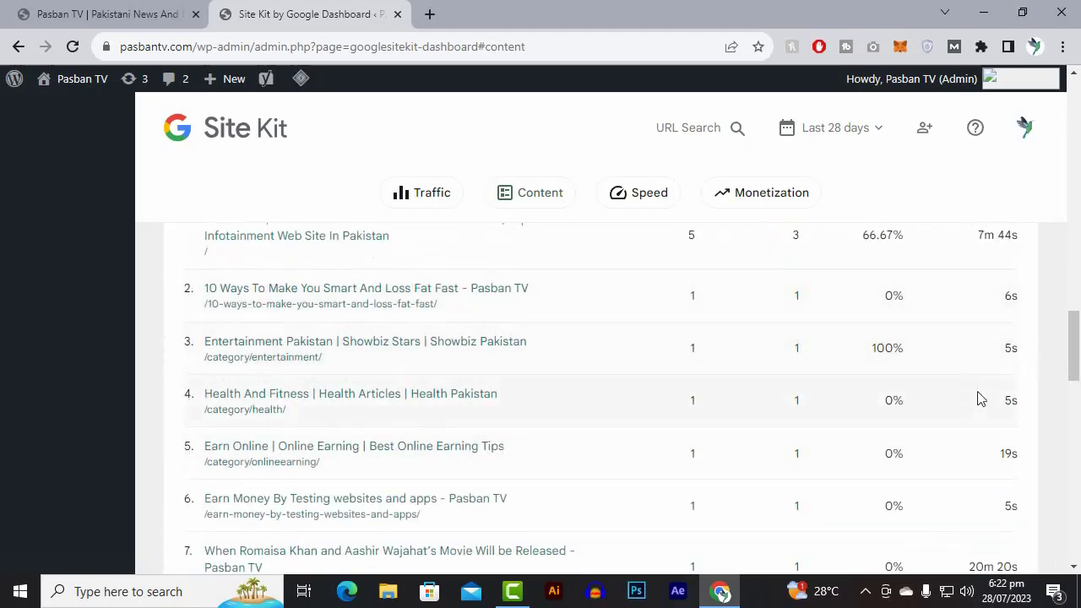
Review the page speed metrics and the AdSense monetization section, and return to the traffic overview.
scroll(977, 400, "down", 9)
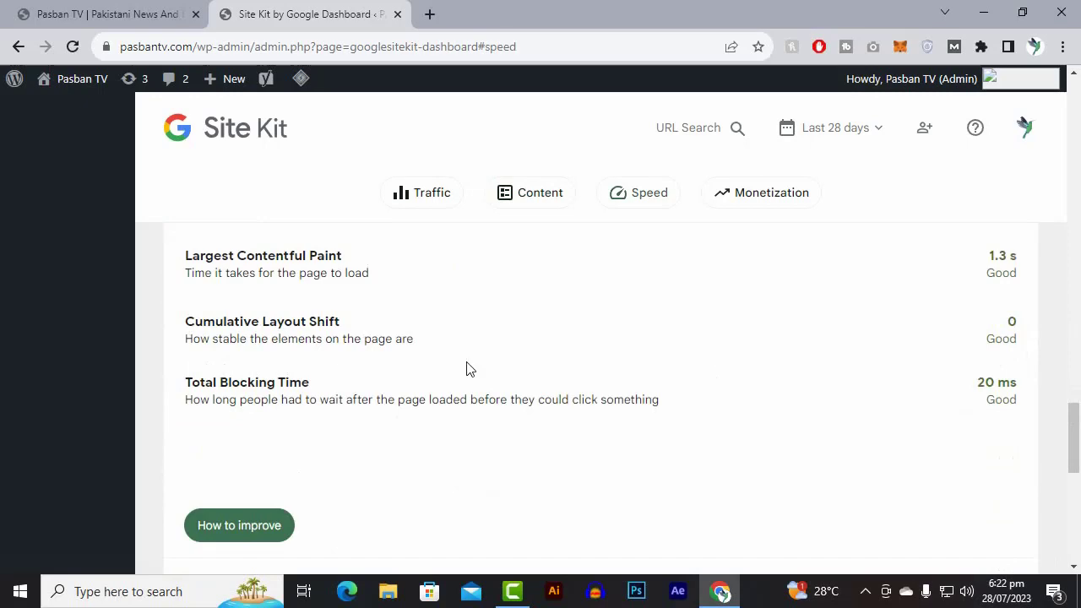
scroll(467, 366, "down", 8)
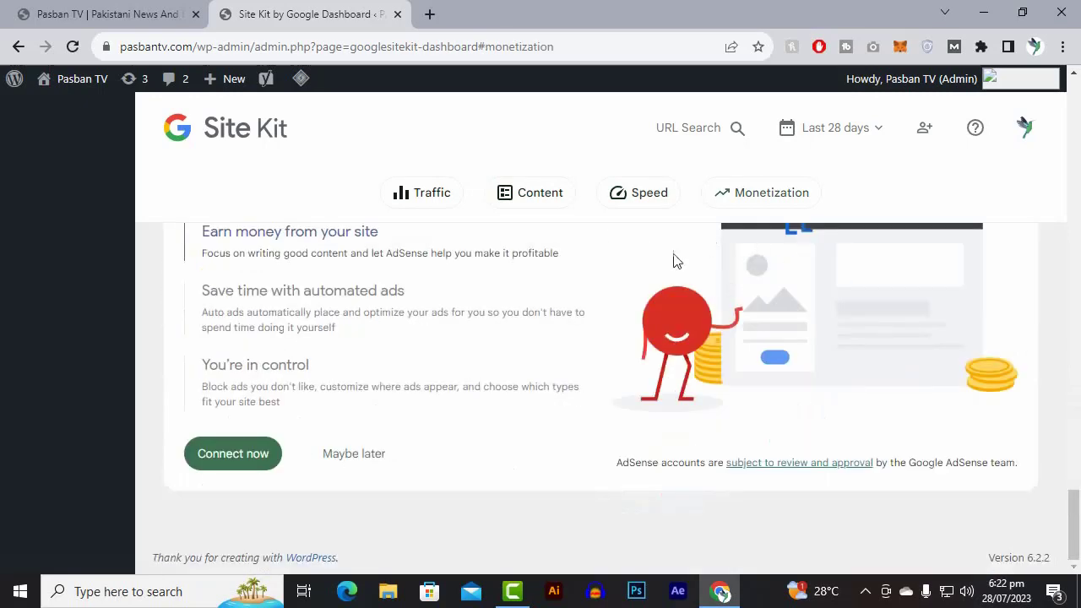
scroll(572, 285, "up", 2)
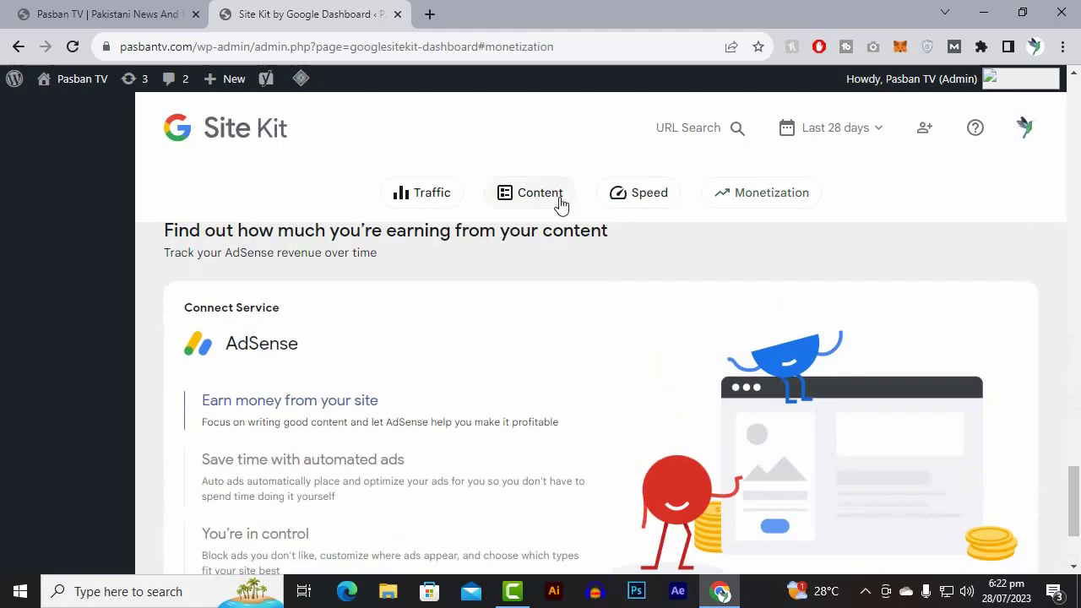
scroll(873, 366, "up", 10)
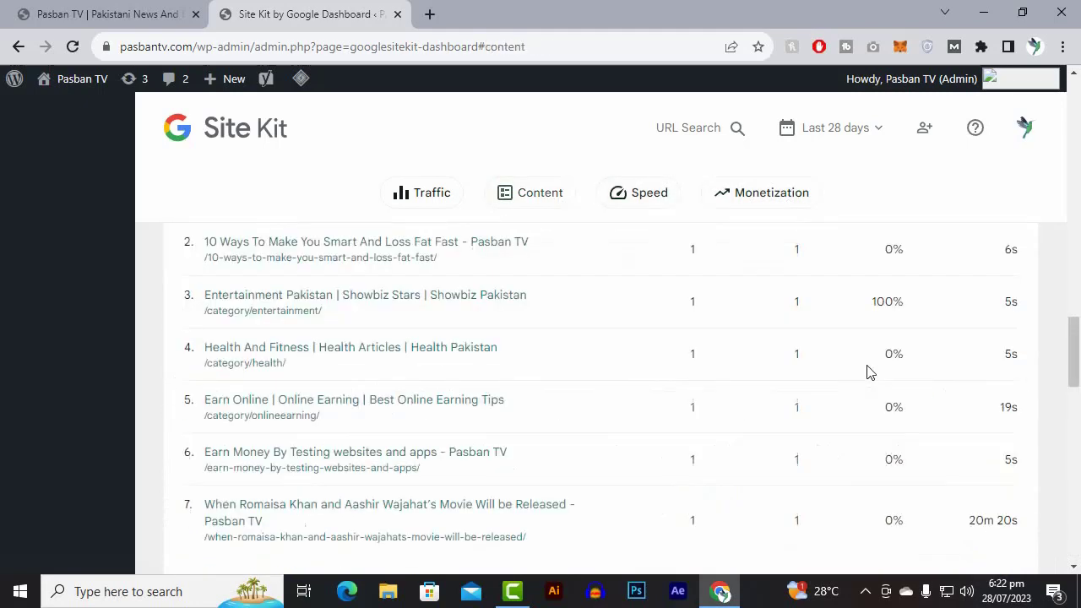
scroll(554, 280, "up", 8)
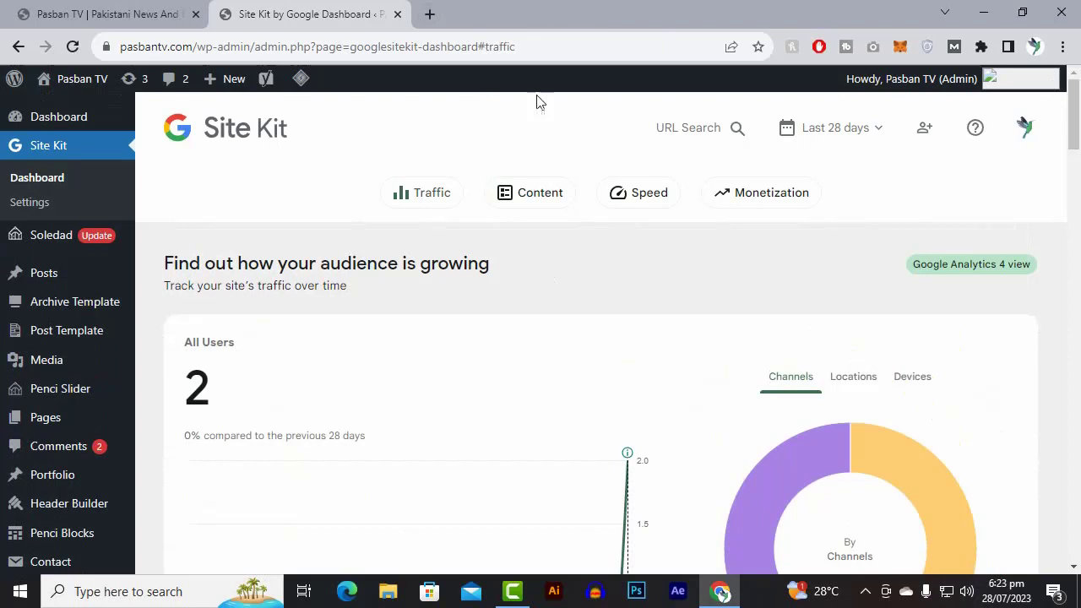
mouse_move(2, 377)
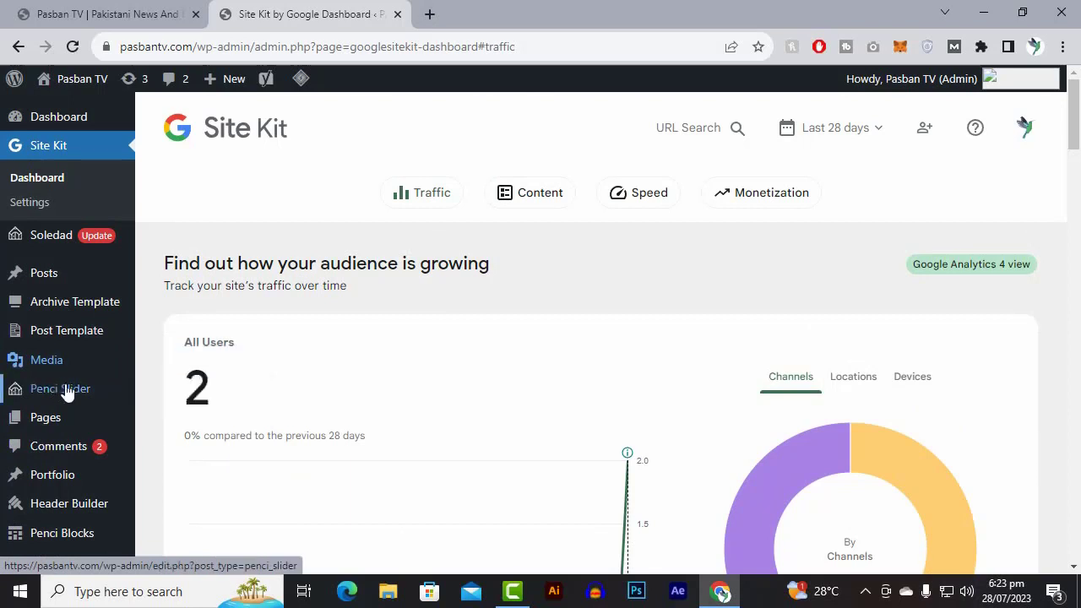
mouse_move(65, 387)
mouse_move(73, 241)
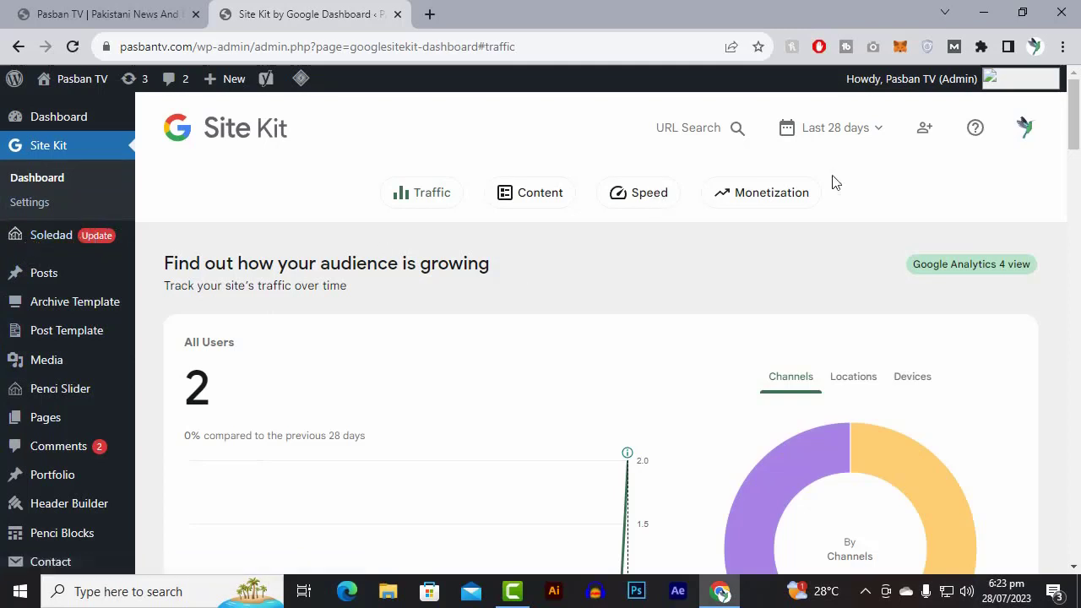
Open the Google AdSense site, adsense.google.com/start, in a new browser tab.
mouse_move(105, 287)
left_click(429, 14)
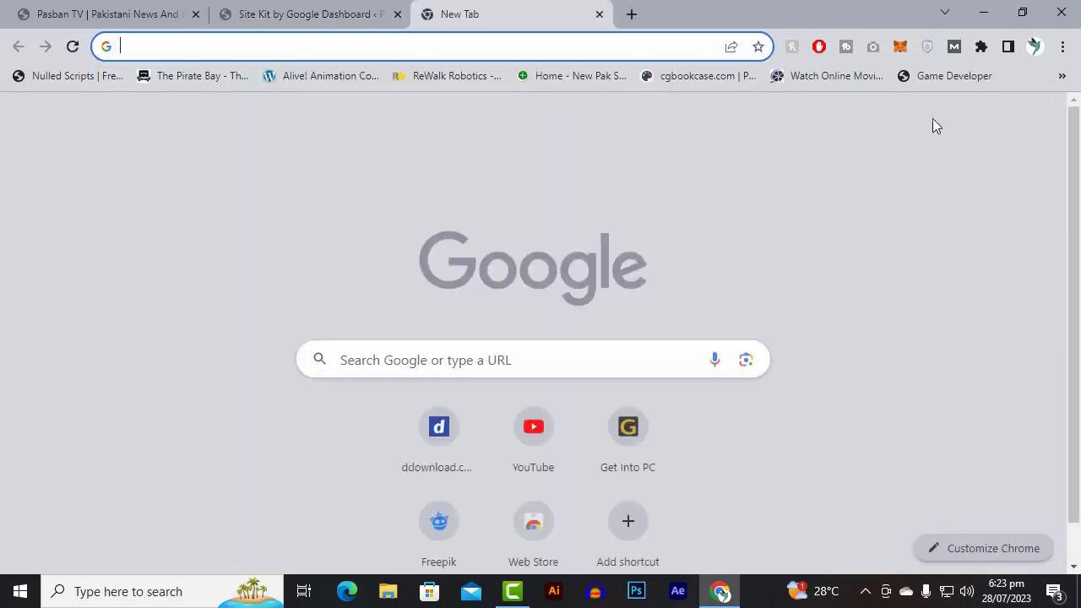
type("ad")
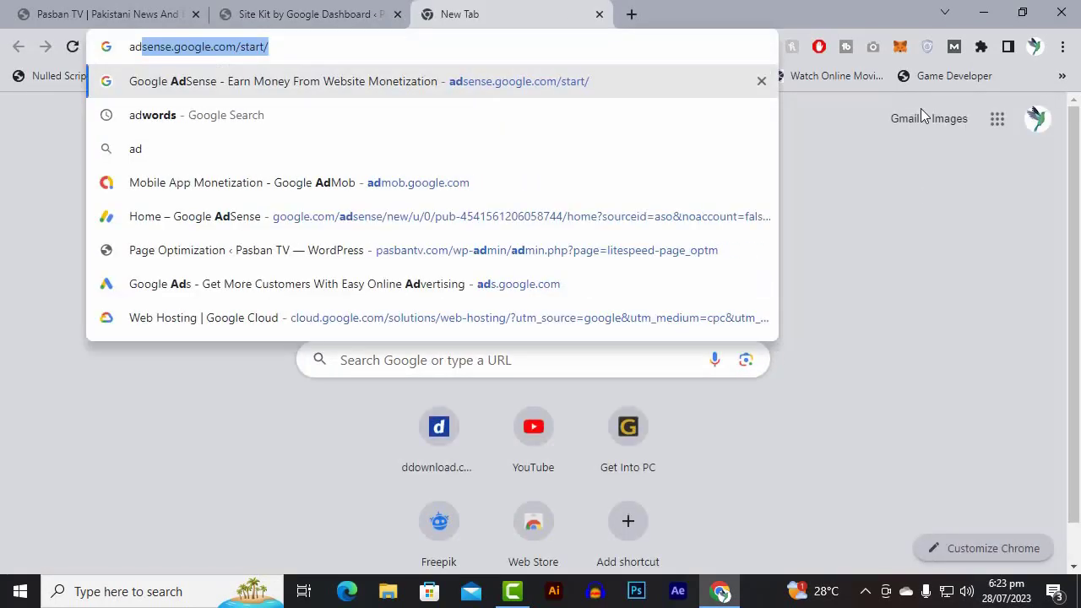
key("Return")
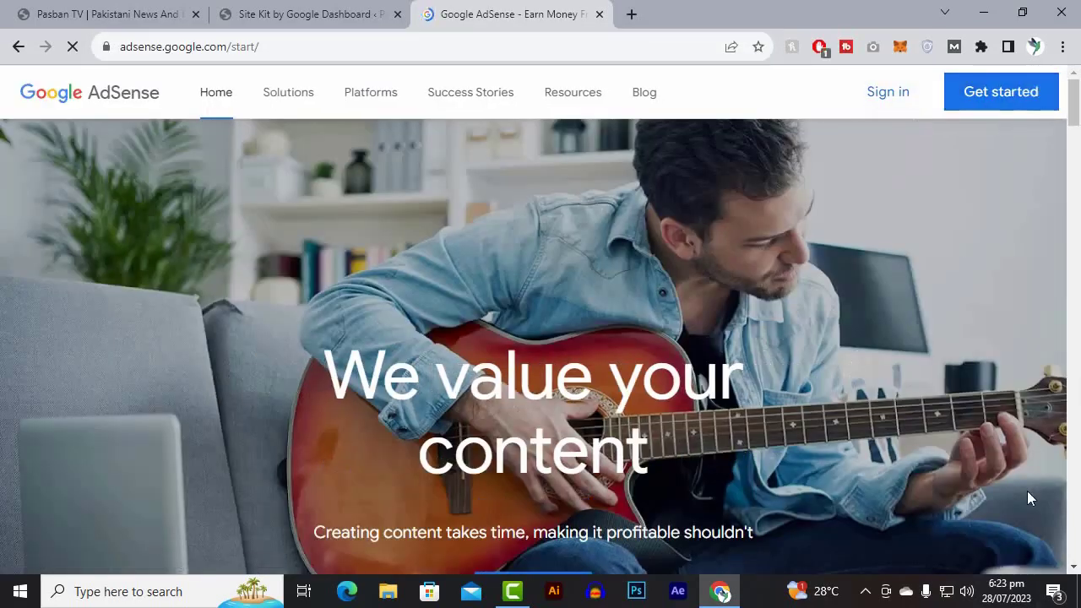
left_click(866, 590)
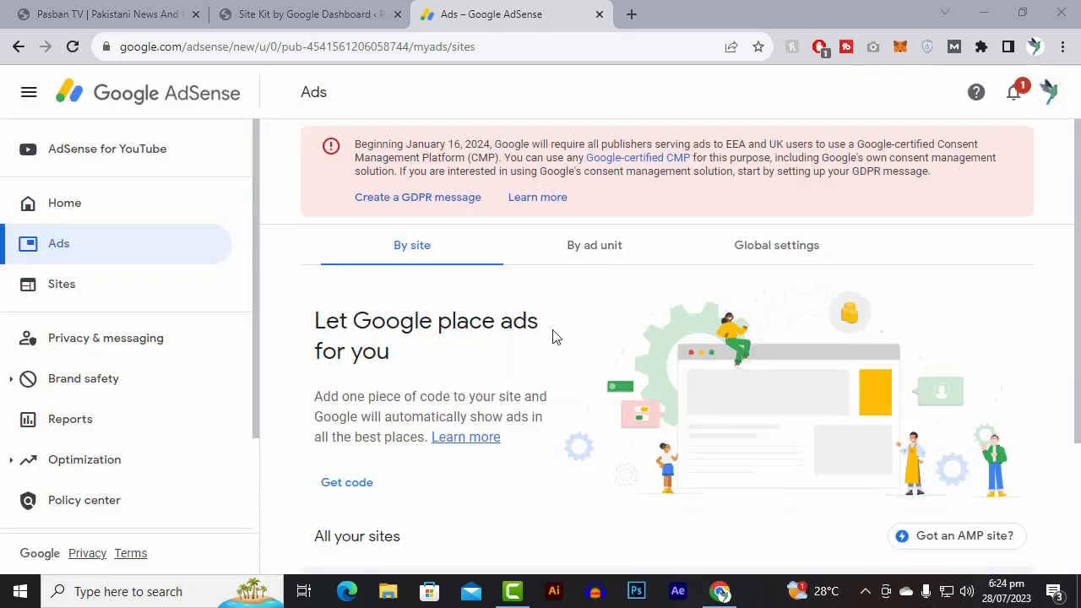
Review the AdSense Ads overview by site, including the automatic ad placement section and the list of sites with their Auto ads status.
scroll(554, 336, "down", 2)
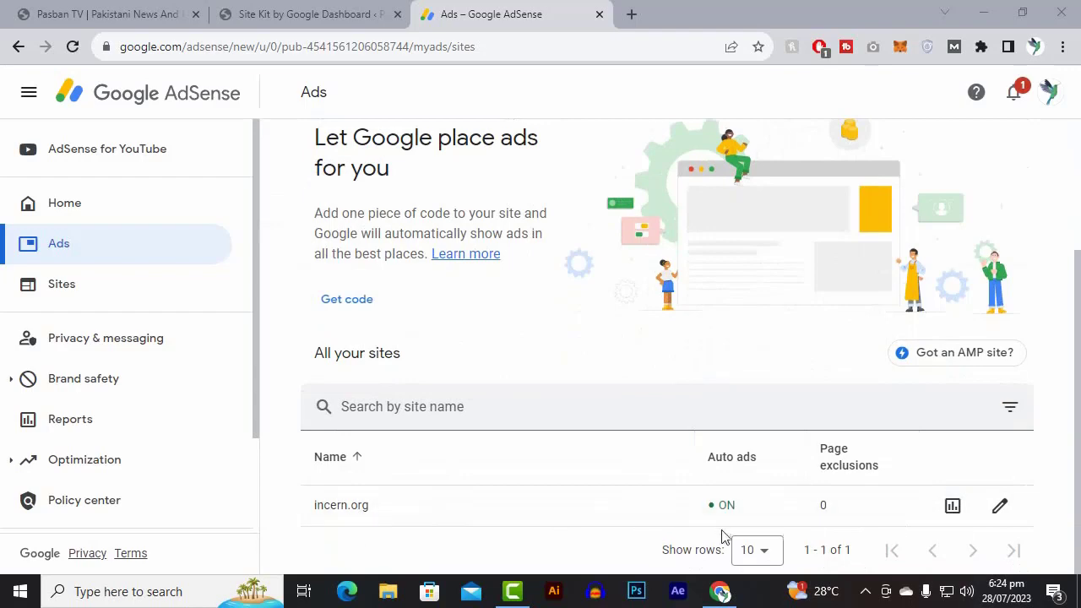
scroll(572, 443, "up", 2)
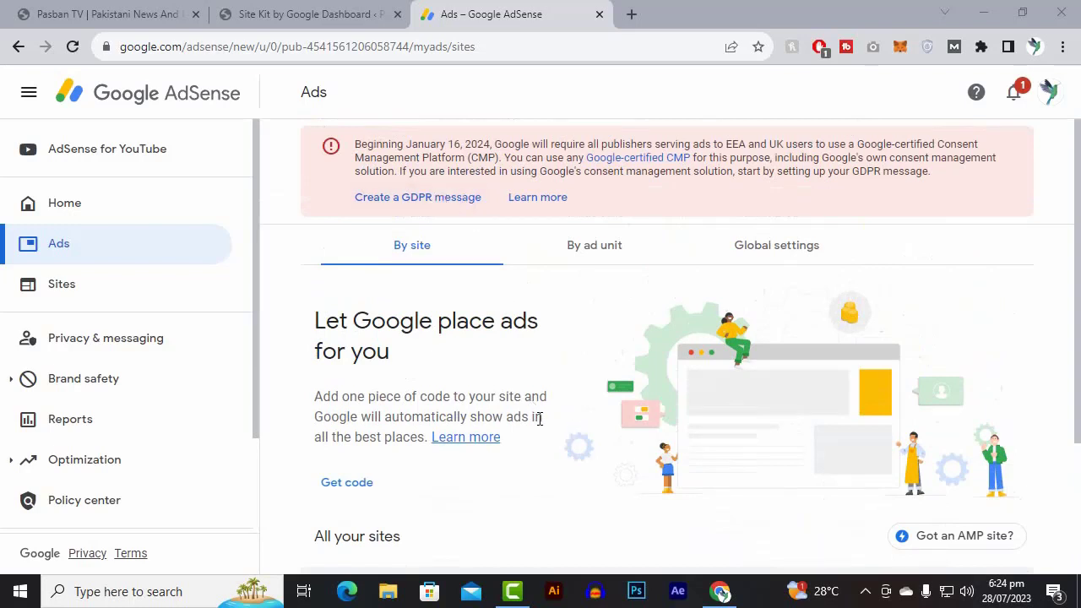
scroll(540, 419, "down", 2)
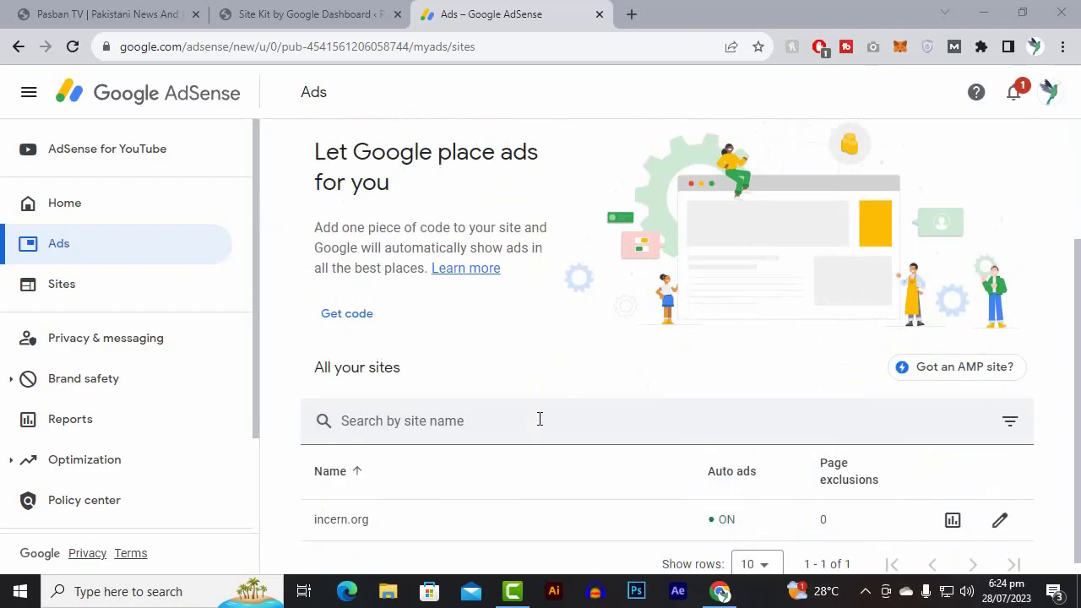
scroll(539, 418, "up", 2)
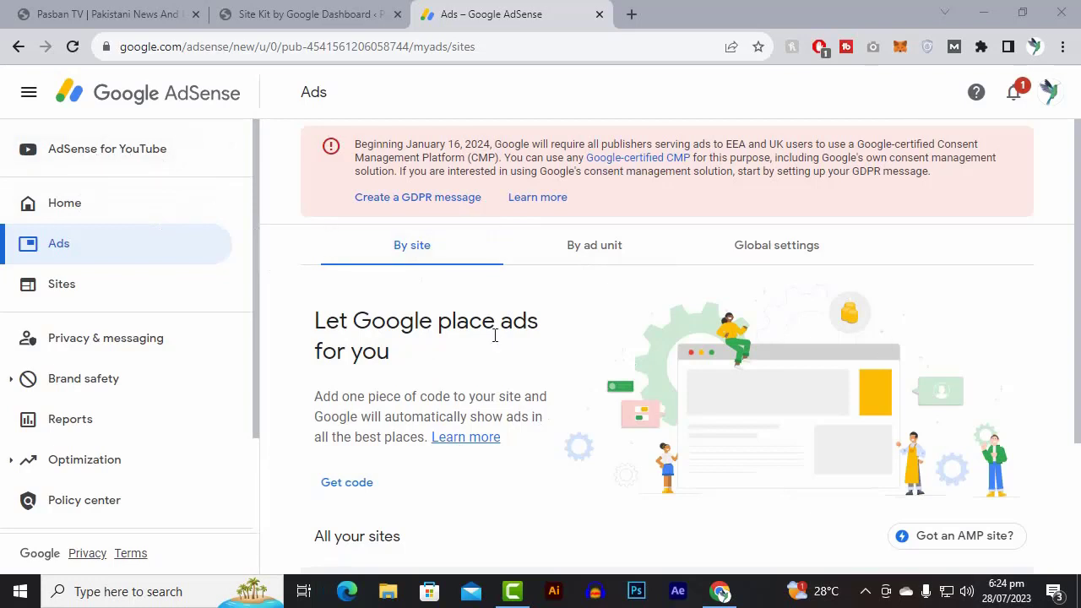
Examine the AdSense ads by ad unit: the display, in-feed, in-article and multiplex types and the list of existing ad units.
left_click(594, 259)
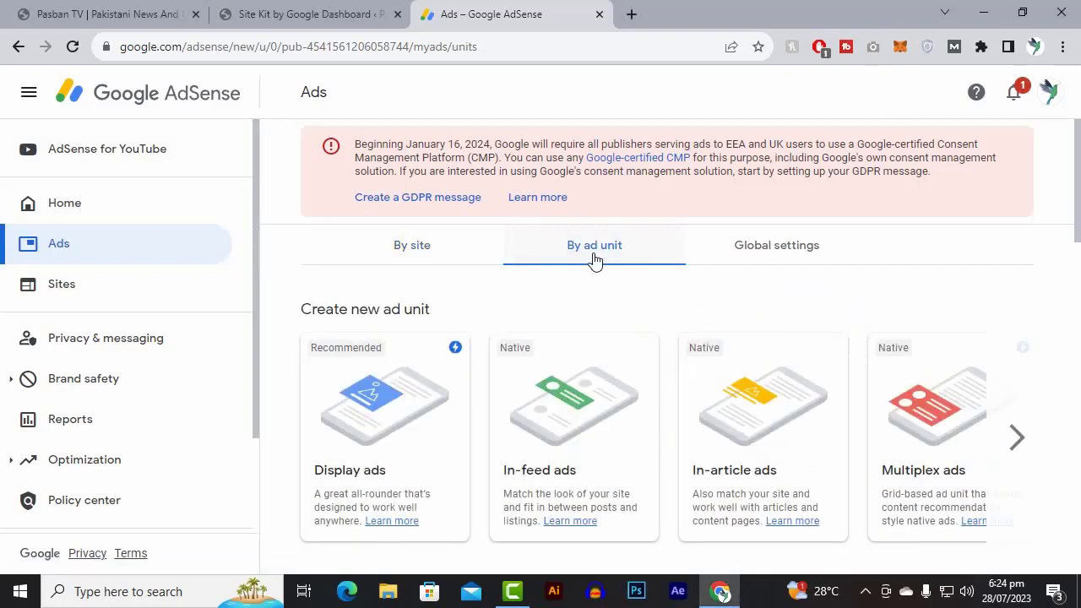
scroll(593, 259, "down", 2)
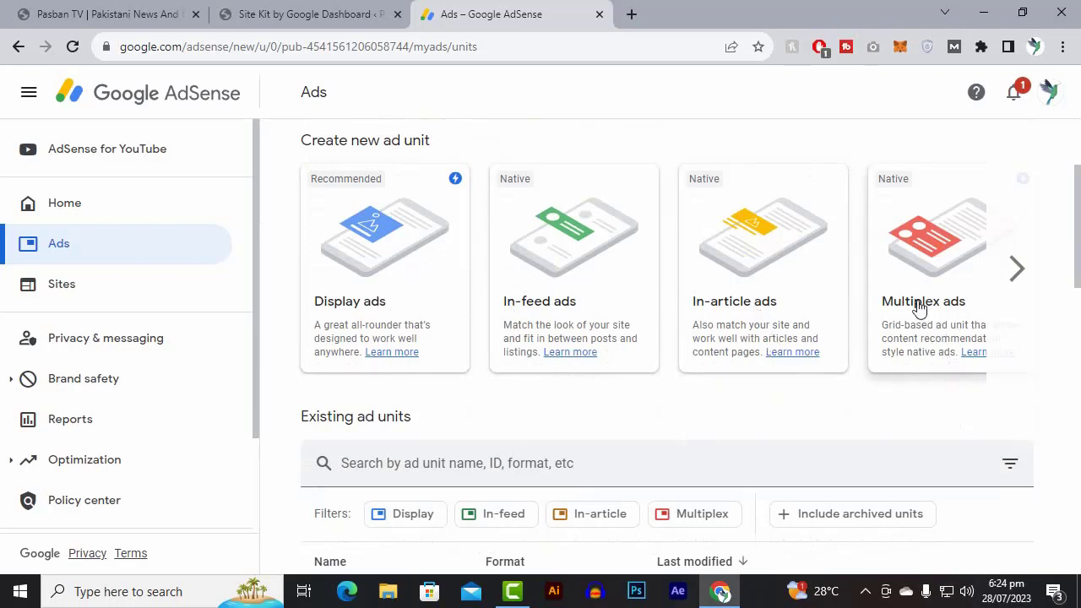
left_click(1019, 270)
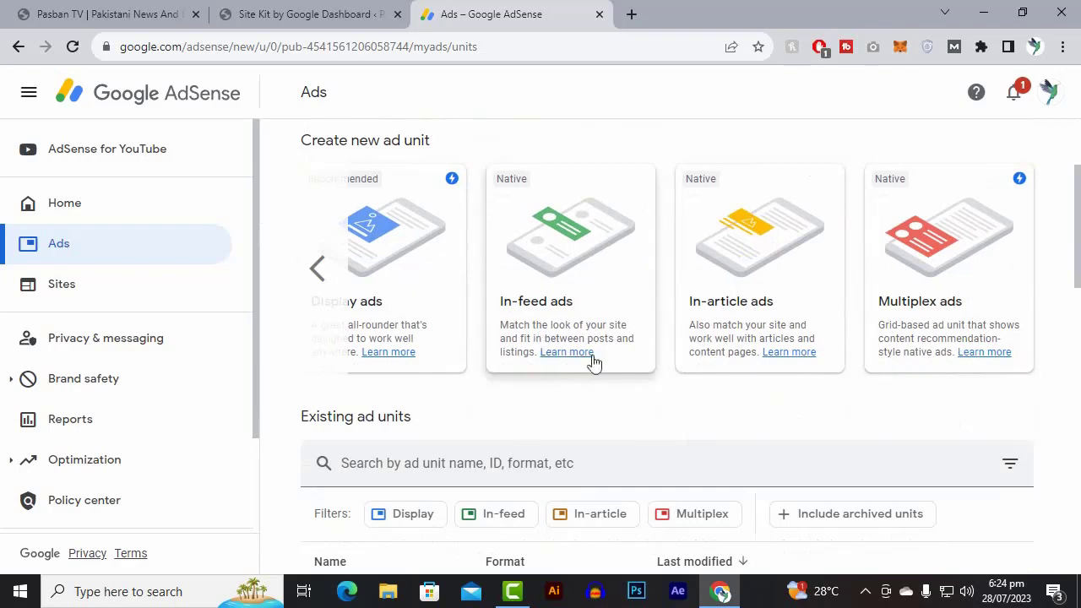
scroll(645, 363, "up", 2)
scroll(873, 379, "down", 2)
left_click(320, 268)
scroll(376, 439, "down", 3)
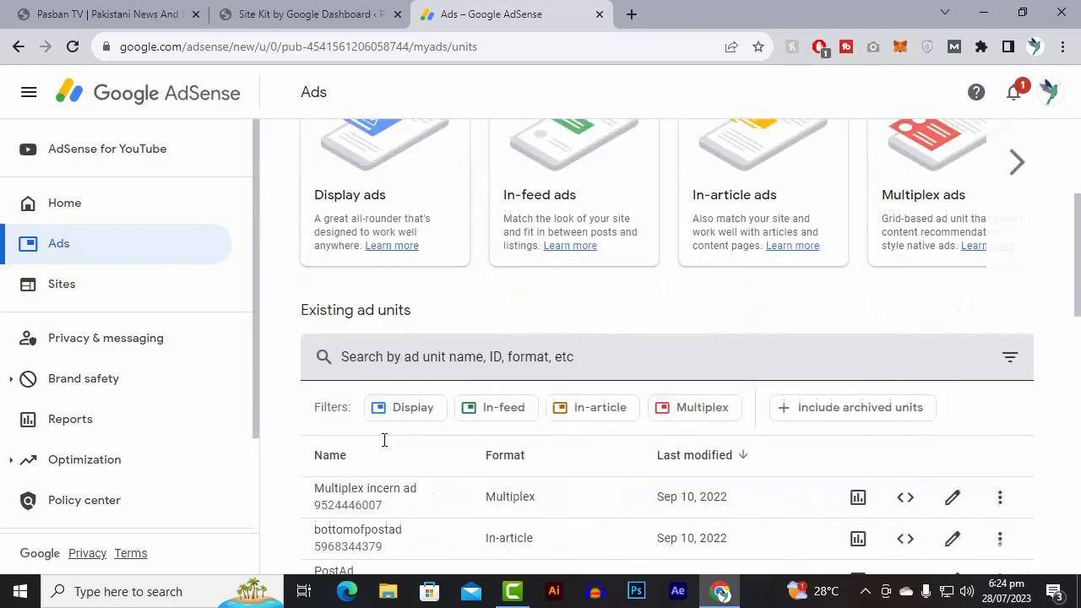
scroll(426, 439, "down", 5)
scroll(431, 426, "down", 7)
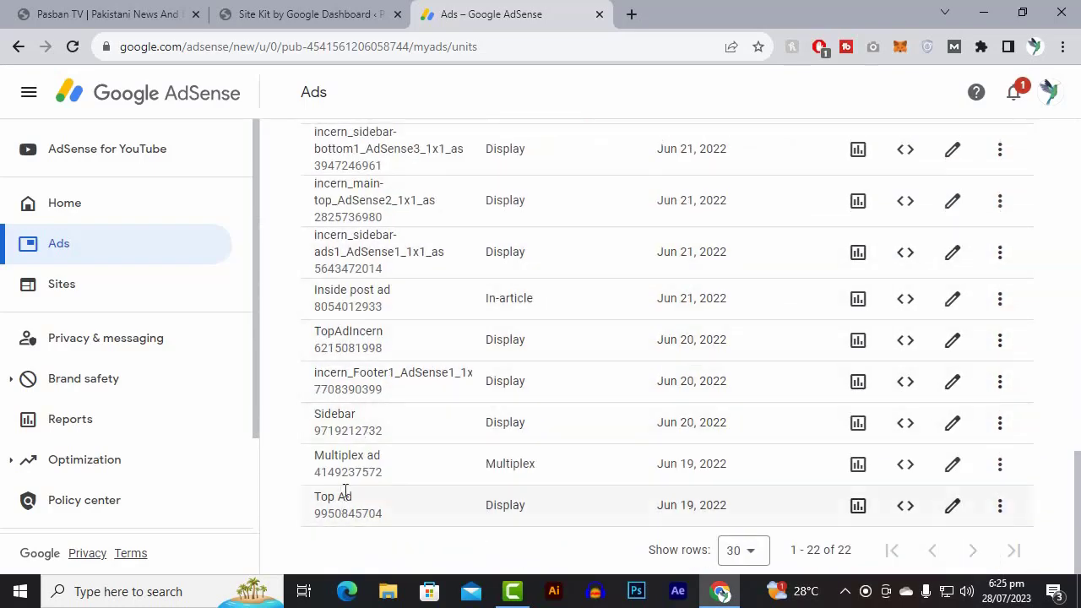
scroll(348, 473, "up", 10)
scroll(353, 442, "up", 5)
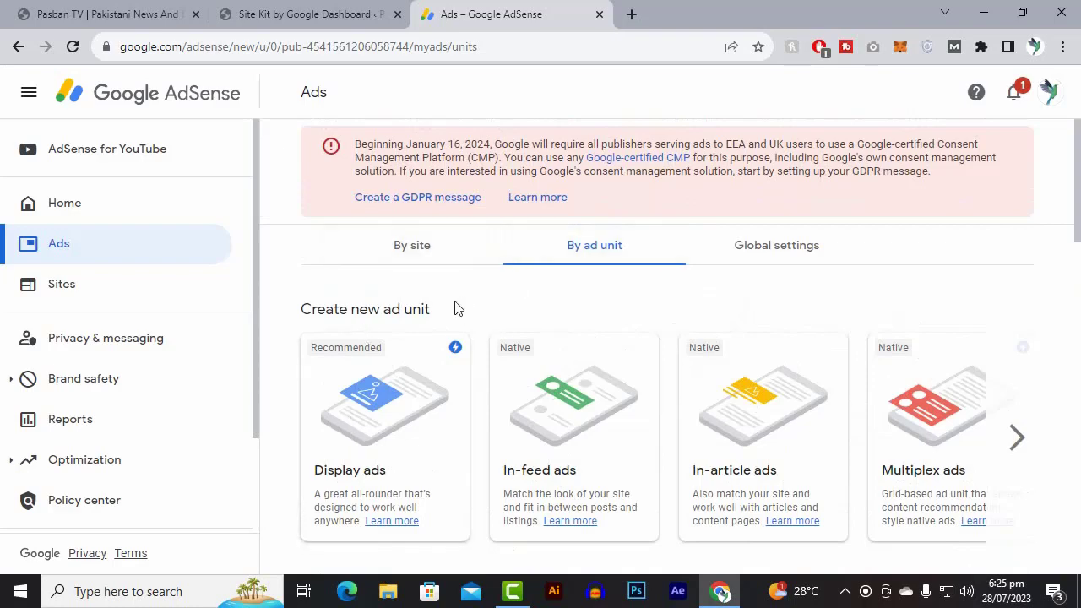
Start a new display ad unit and name it "test ad".
scroll(471, 313, "down", 2)
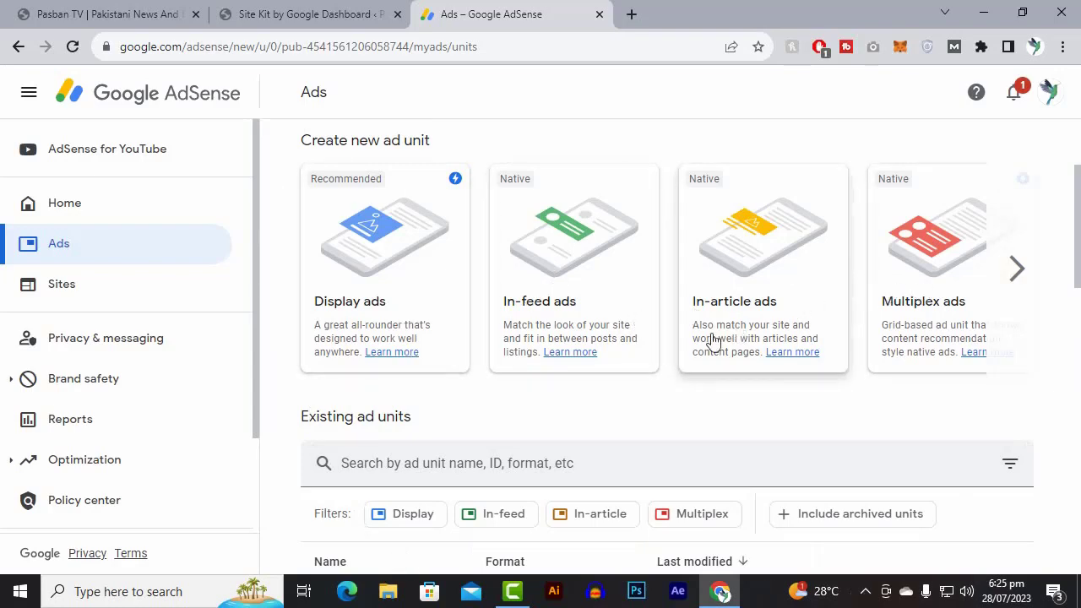
scroll(712, 338, "down", 2)
scroll(712, 338, "up", 3)
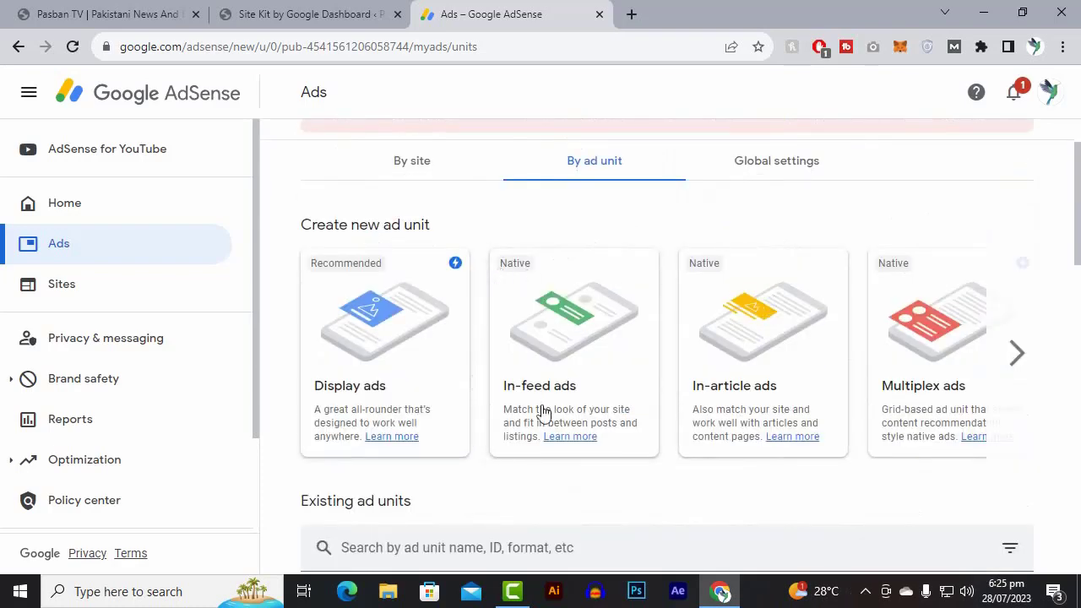
scroll(540, 411, "down", 3)
scroll(447, 335, "up", 2)
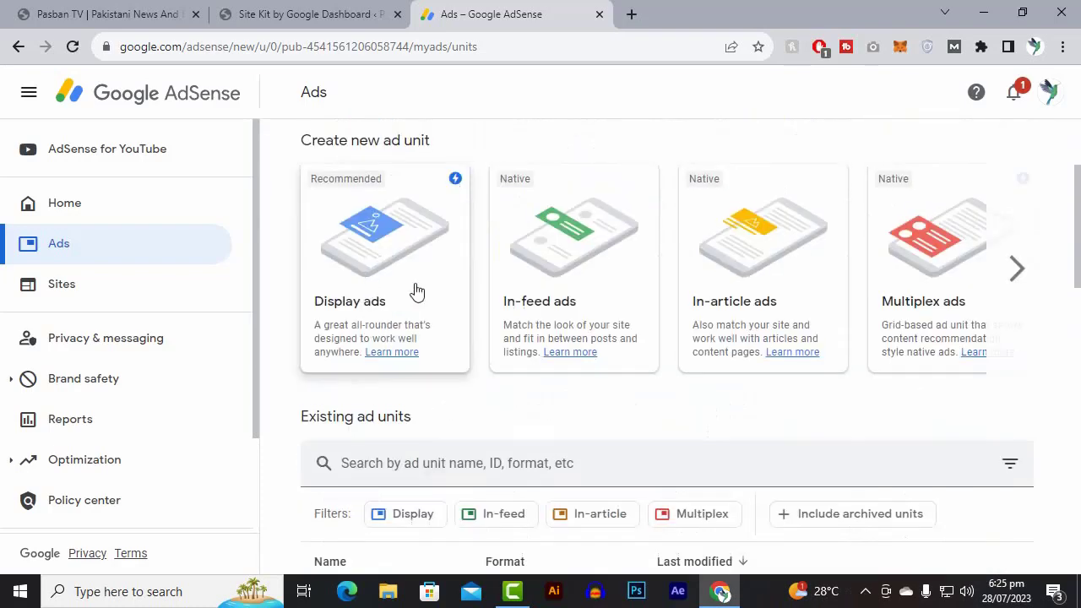
left_click(386, 290)
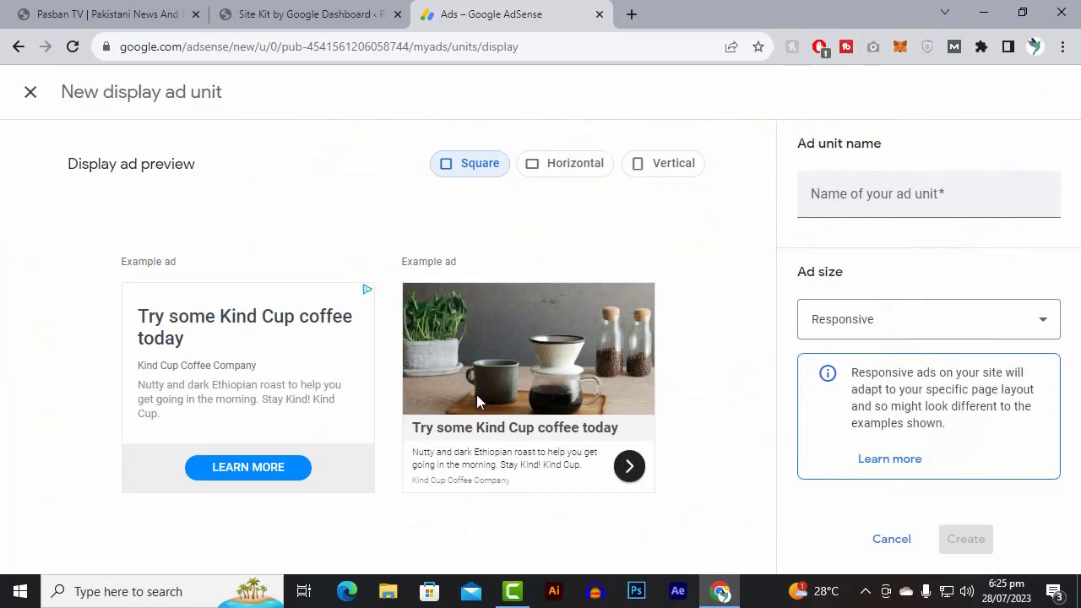
left_click(913, 191)
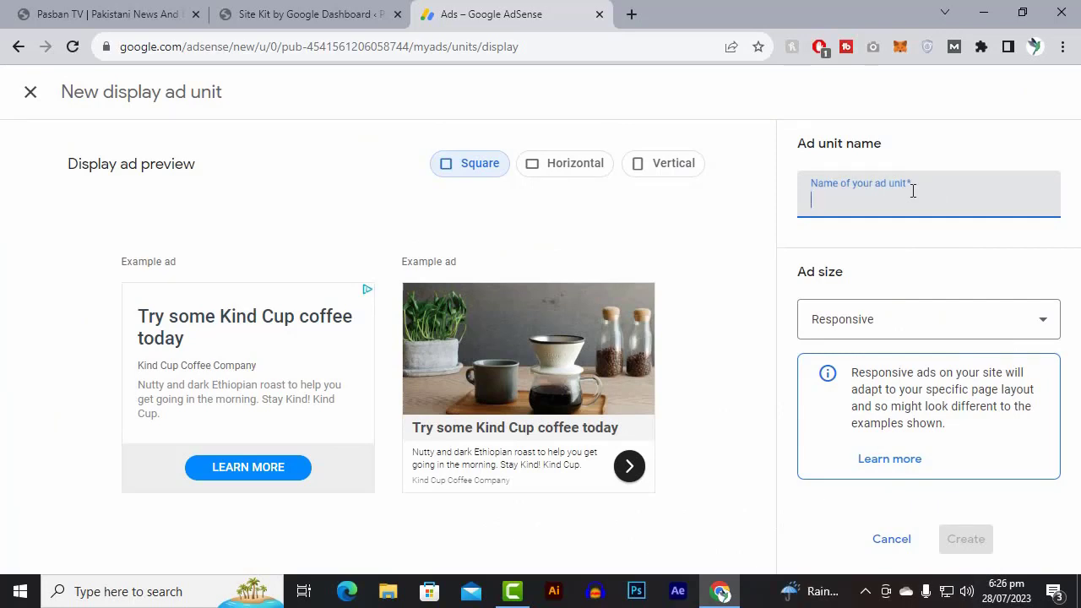
type("test ad")
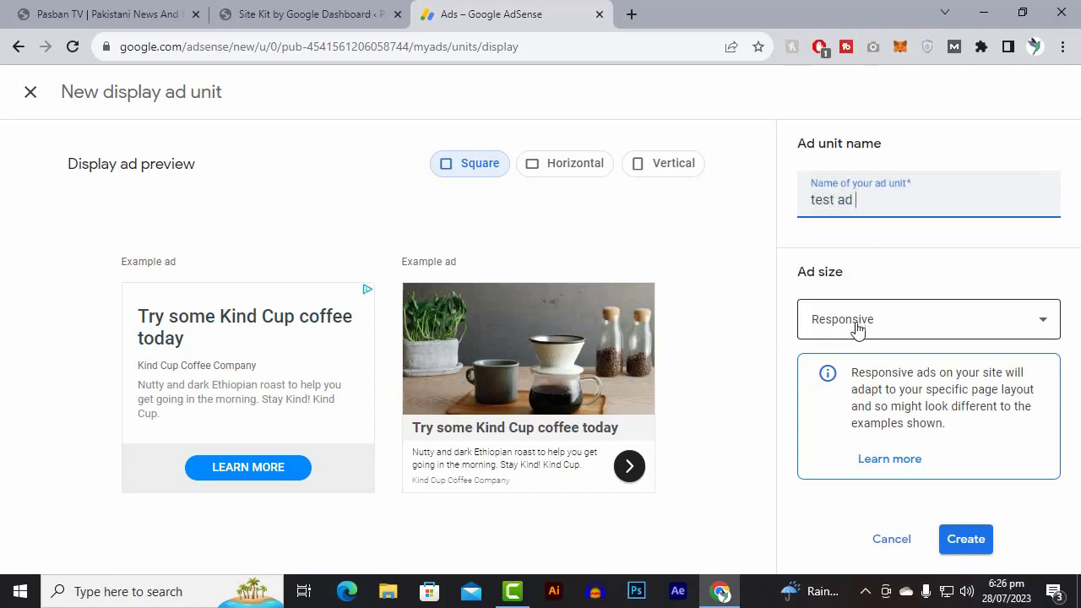
Try the Fixed ad size with its width and height values, and set the ad size back to Responsive.
left_click(912, 320)
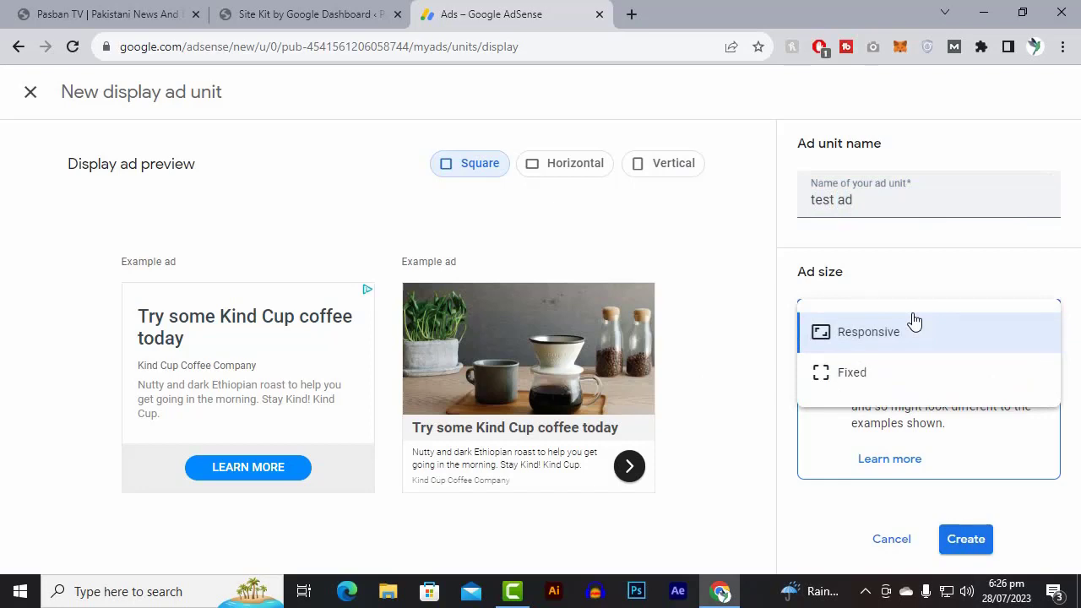
left_click(919, 330)
left_click(895, 331)
left_click(866, 376)
double_click(864, 380)
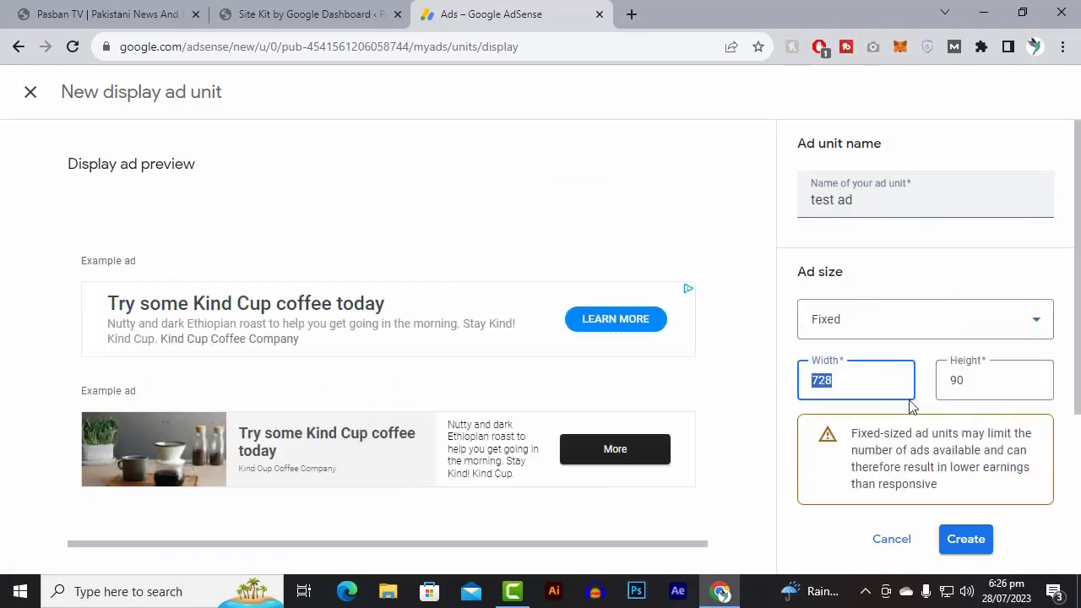
left_click(1008, 379)
double_click(1008, 379)
left_click(842, 330)
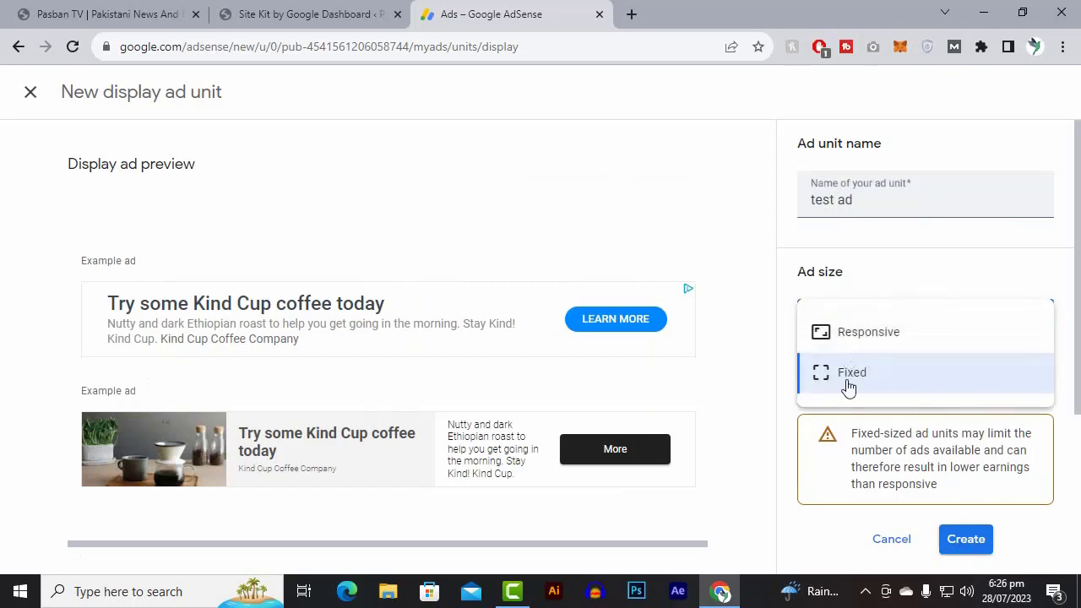
left_click(850, 342)
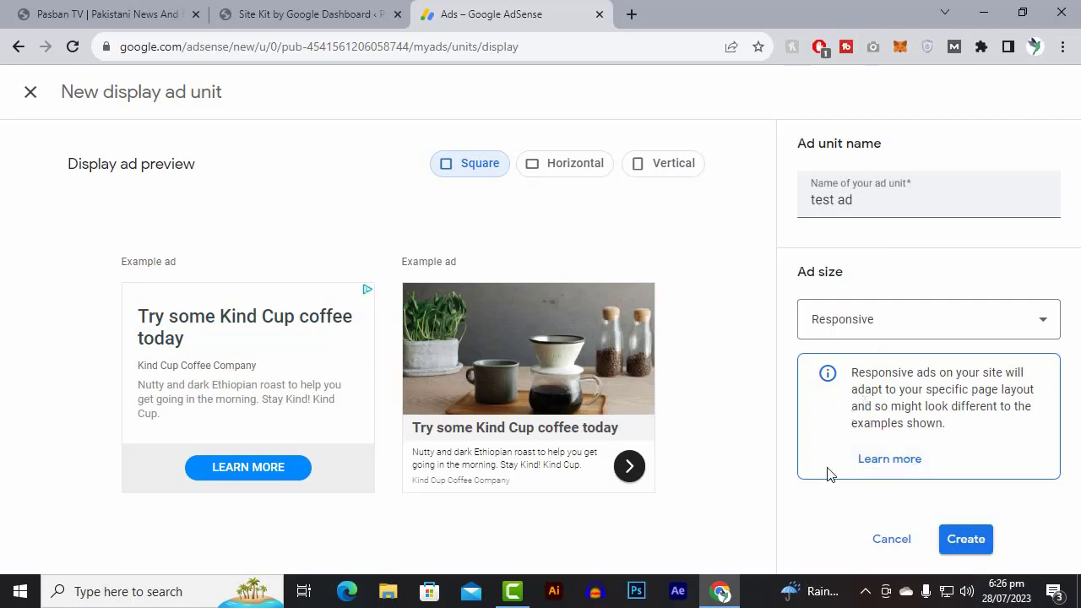
Preview the display ad in its horizontal, vertical and square shapes.
left_click(568, 172)
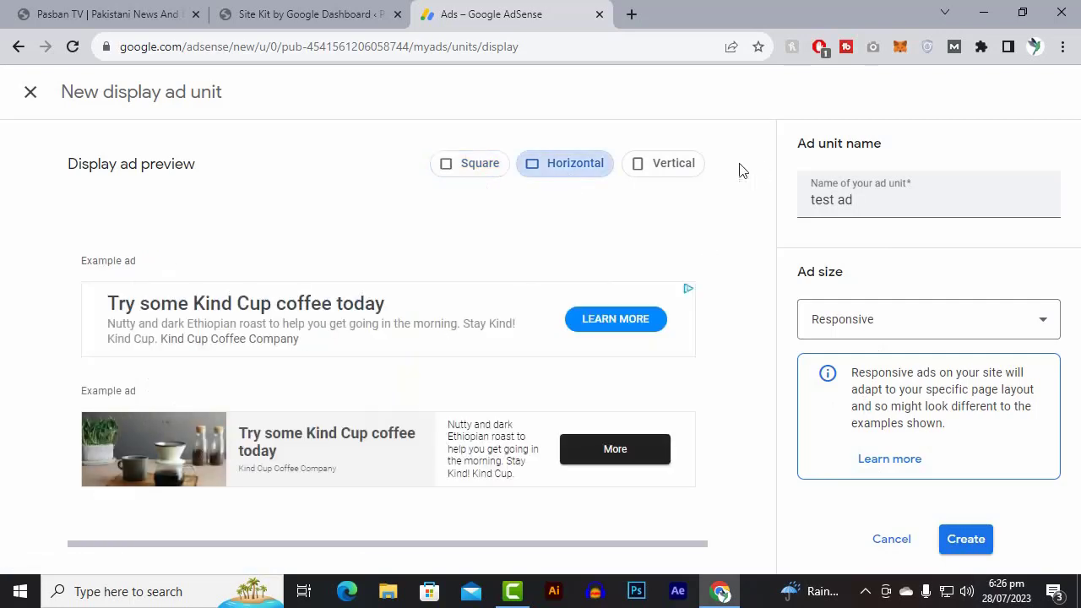
left_click(666, 170)
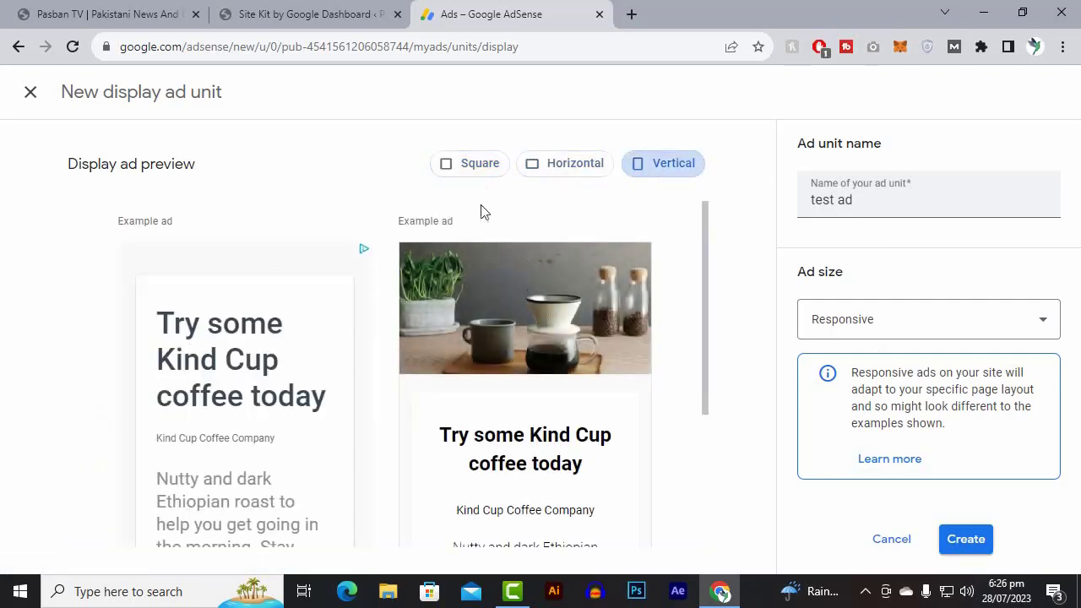
left_click(471, 169)
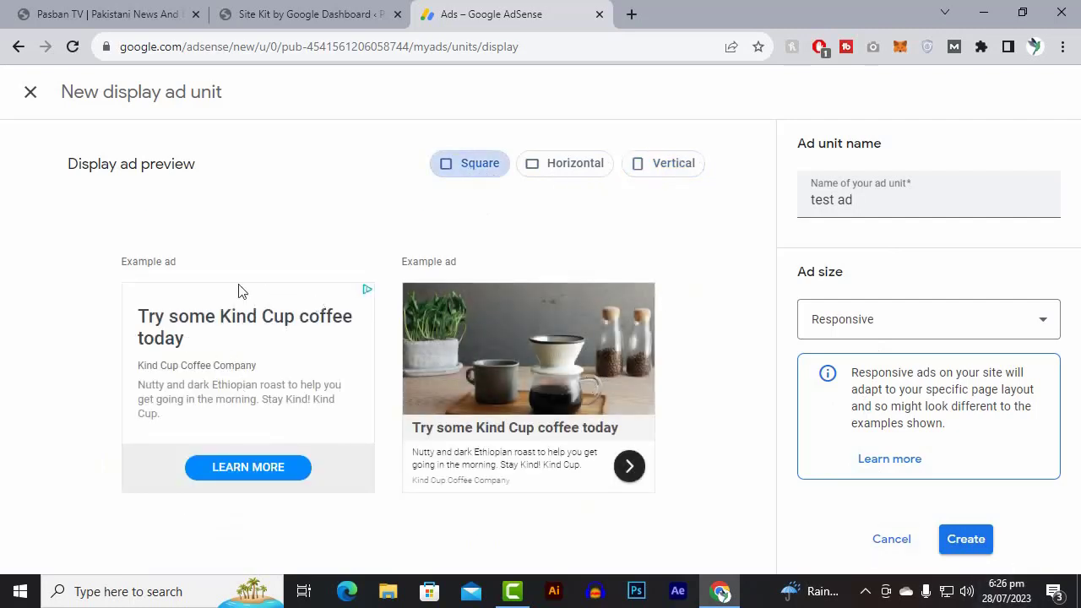
Create the responsive display ad unit and copy its HTML ad code.
left_click(975, 544)
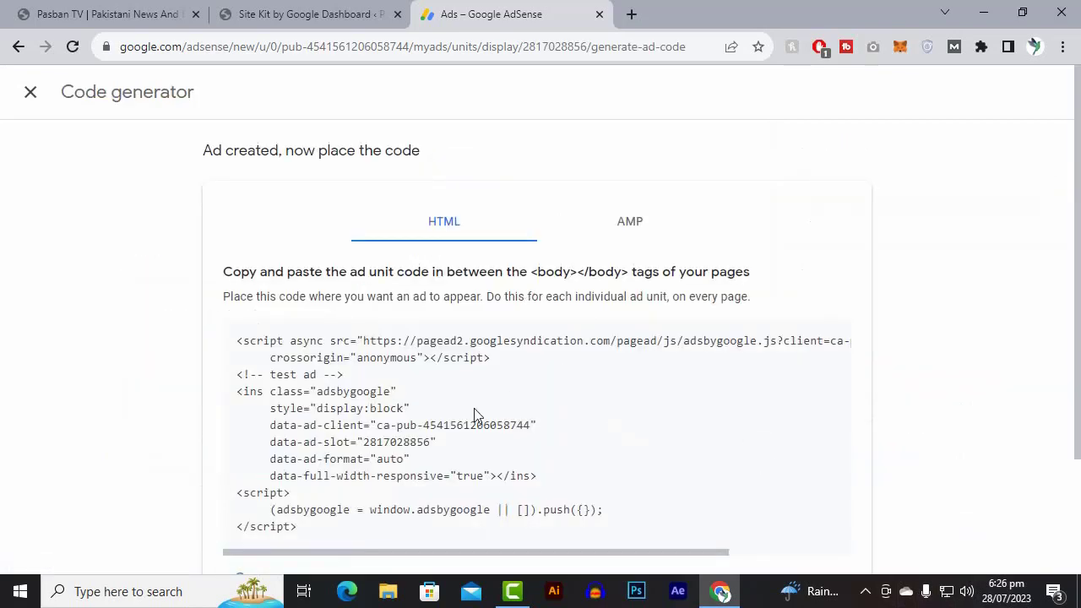
scroll(474, 408, "down", 3)
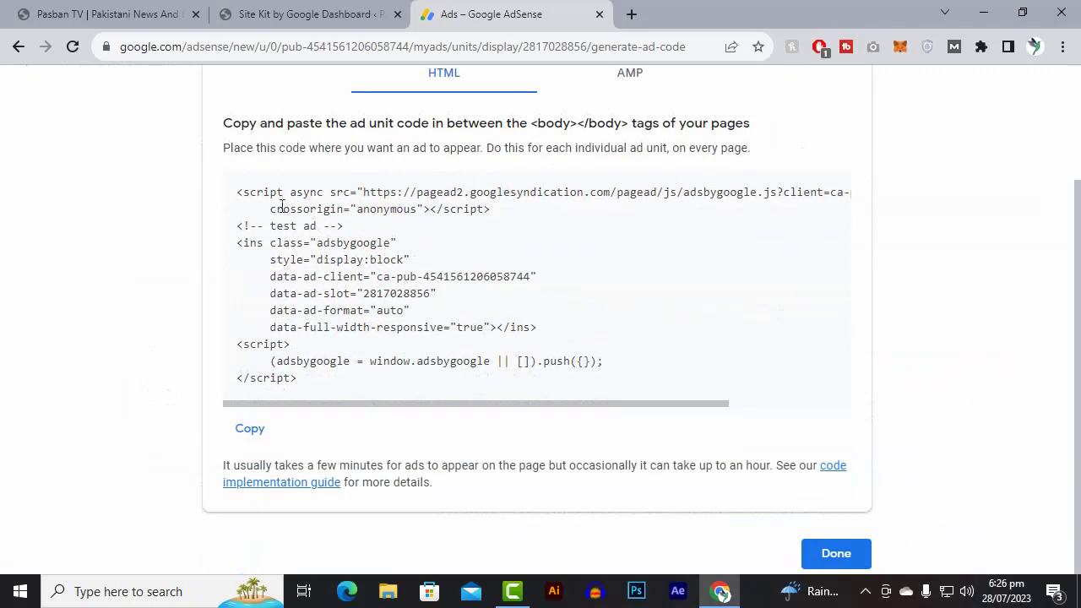
left_click(261, 434)
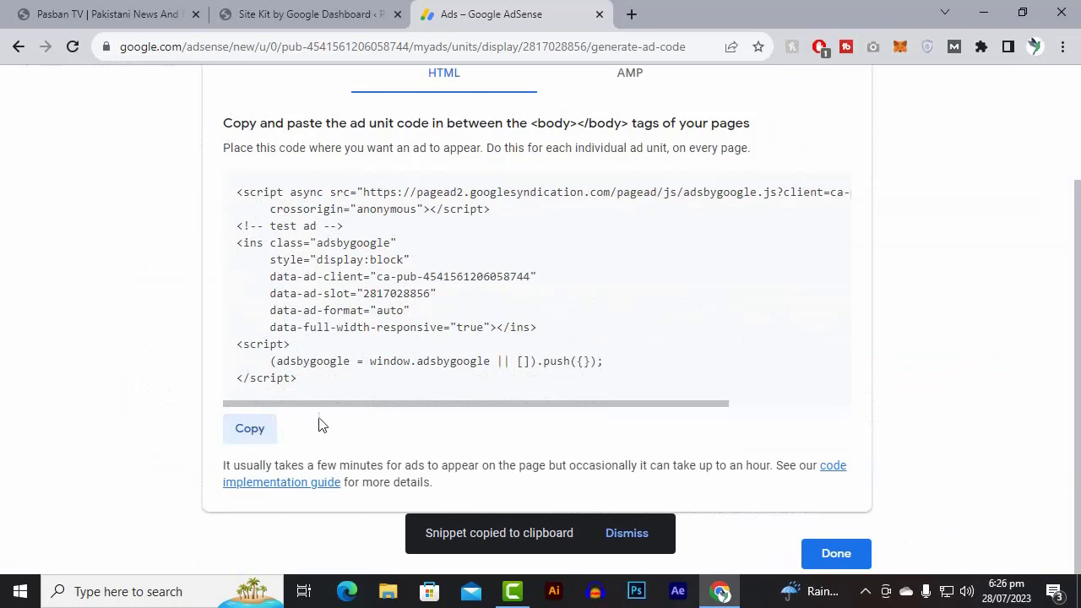
scroll(519, 401, "up", 3)
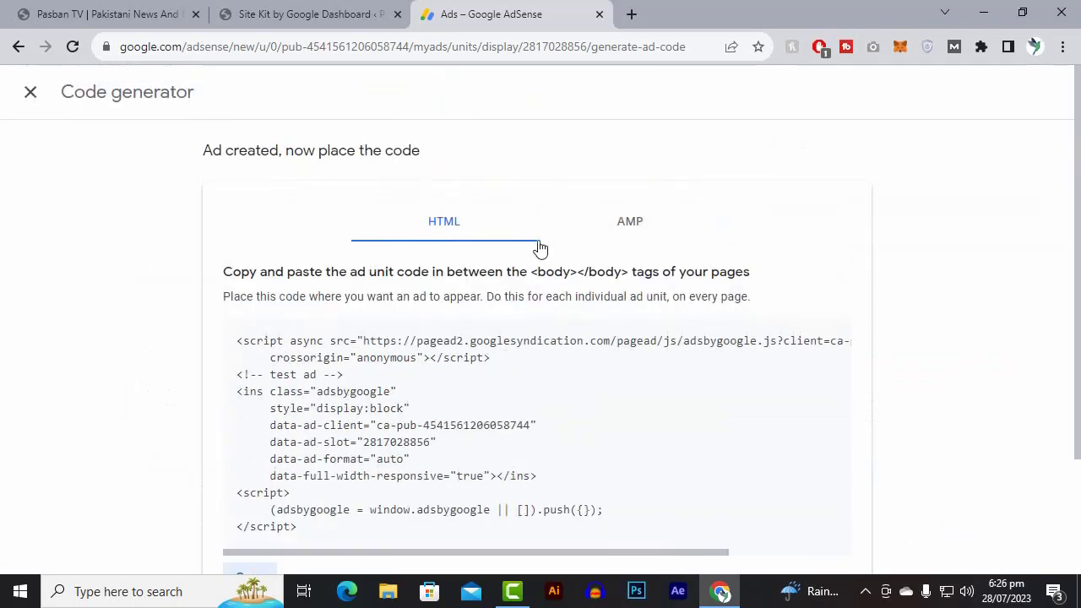
Return to the Pasban TV WordPress admin and open the Soledad theme's Ads Manager at the header ad settings.
left_click(369, 7)
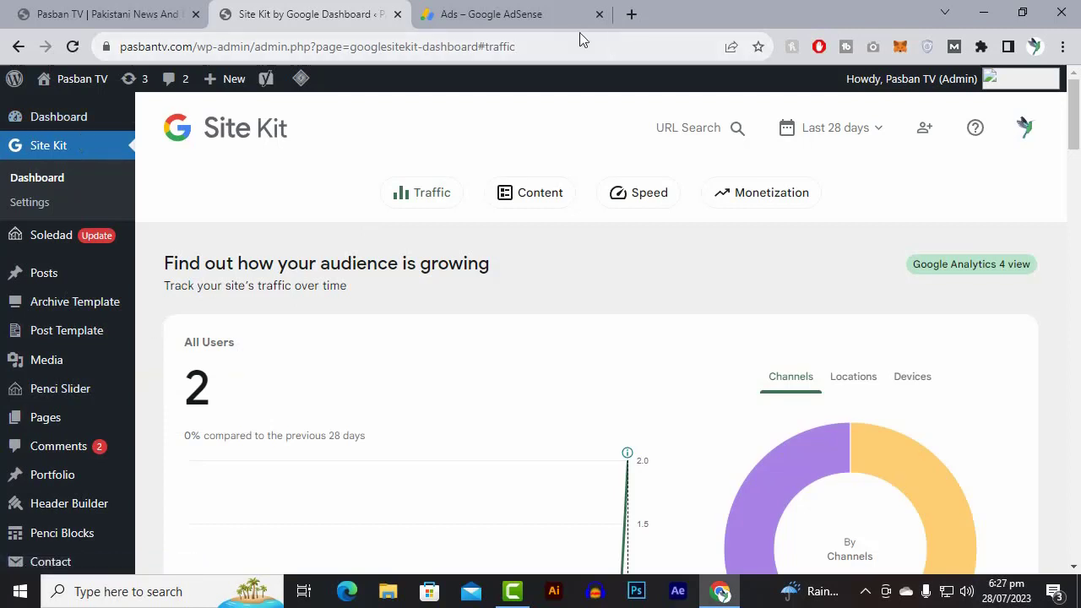
mouse_move(93, 232)
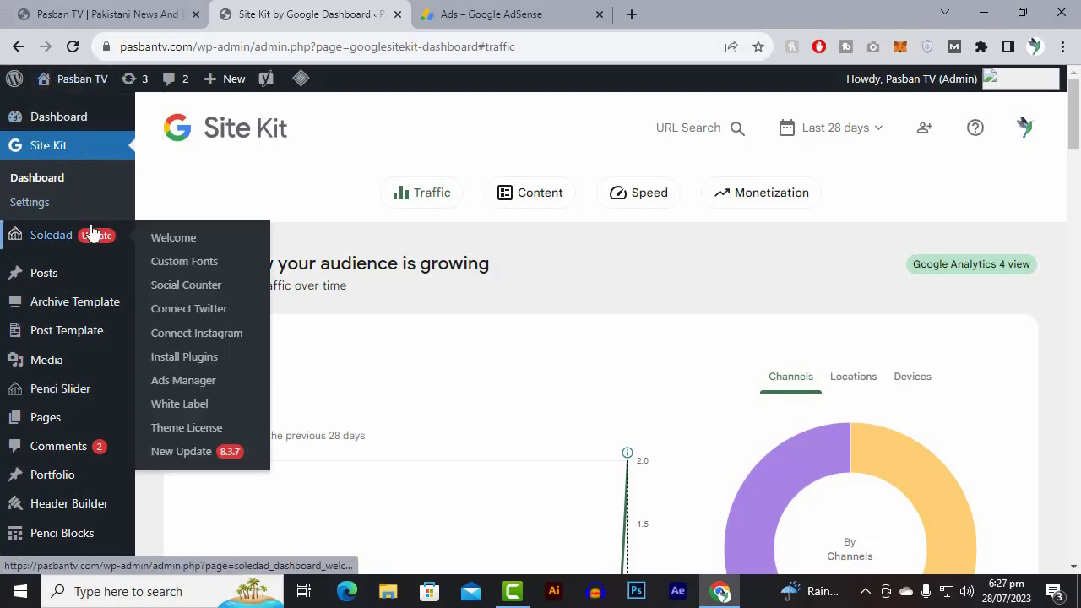
left_click(180, 382)
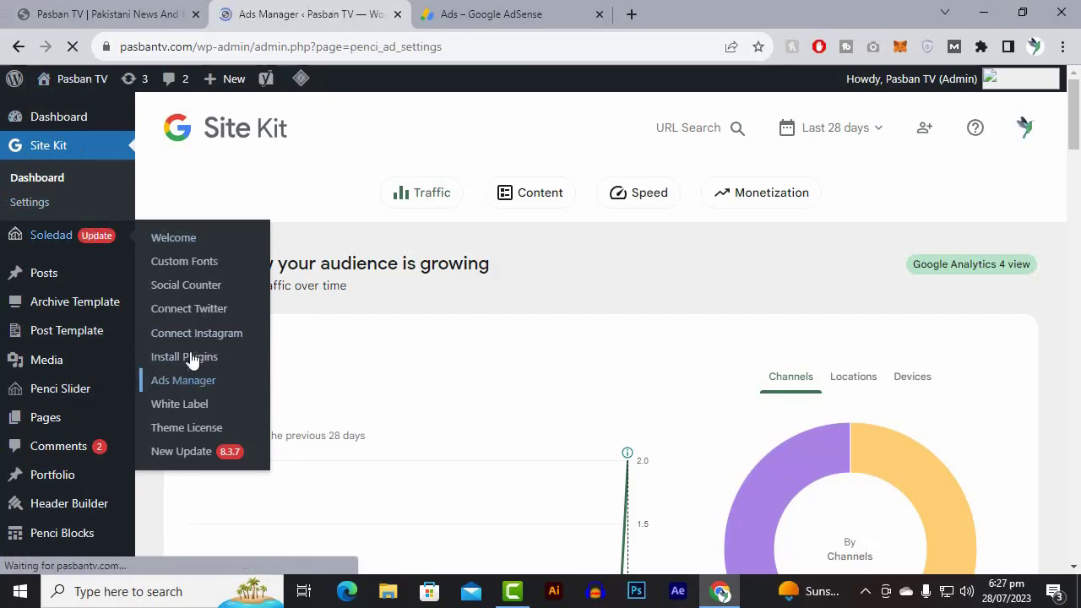
scroll(255, 259, "down", 3)
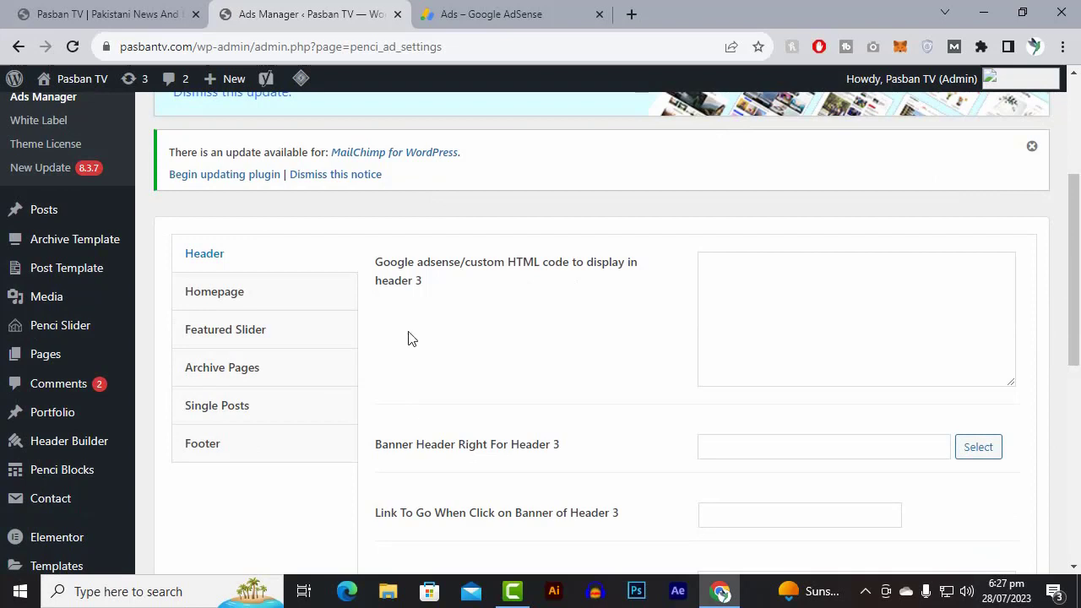
Paste the copied AdSense ad code into the header 3 AdSense/custom HTML field, and clear the field again.
left_click(777, 298)
right_click(777, 298)
left_click(811, 382)
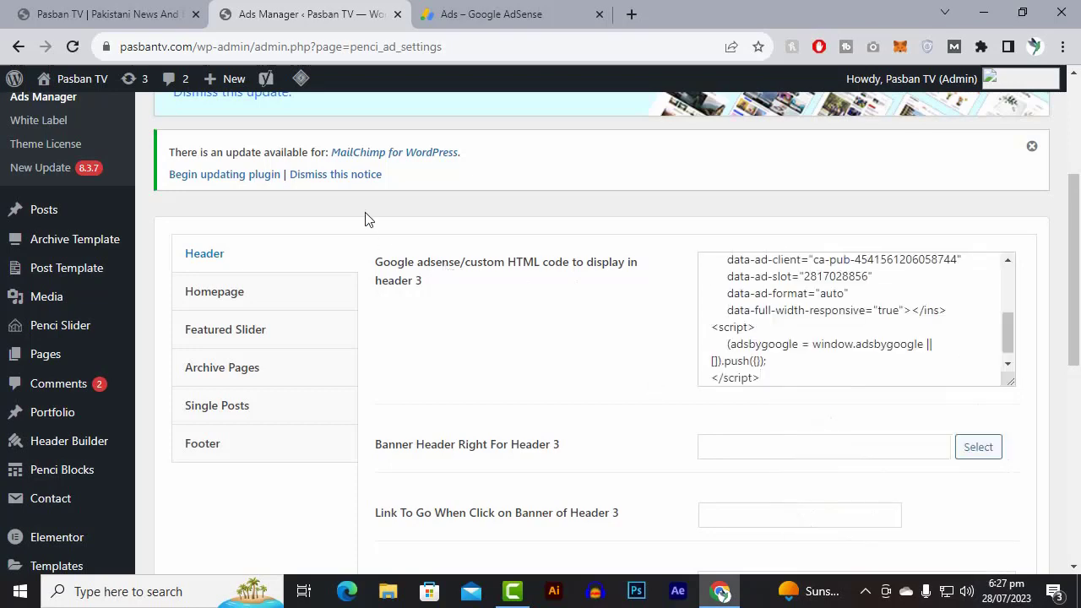
scroll(819, 341, "up", 4)
scroll(819, 341, "up", 3)
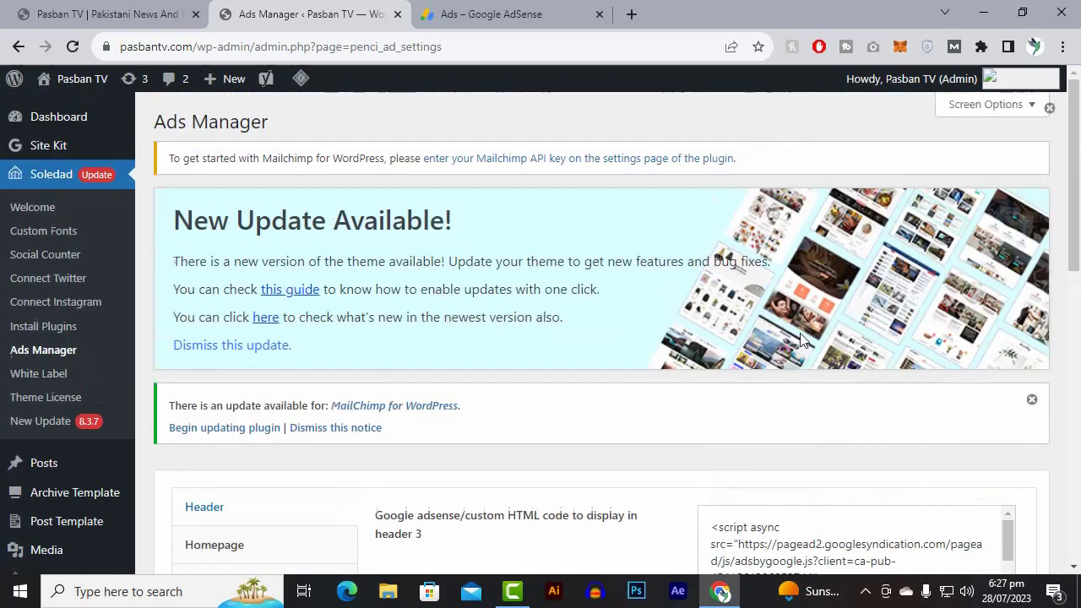
scroll(799, 335, "down", 3)
scroll(801, 351, "down", 3)
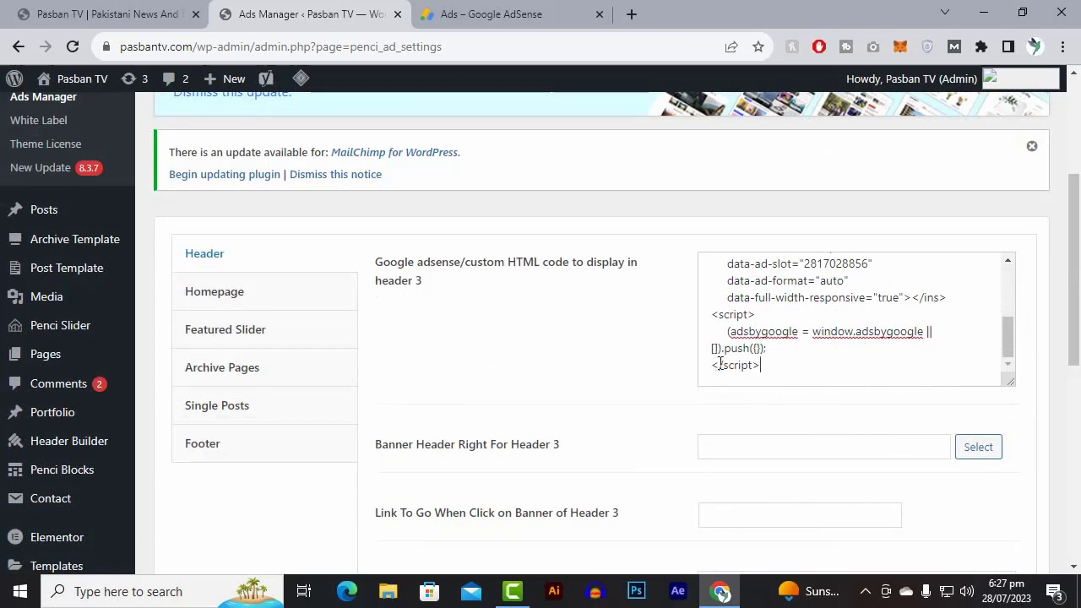
key("ctrl+a")
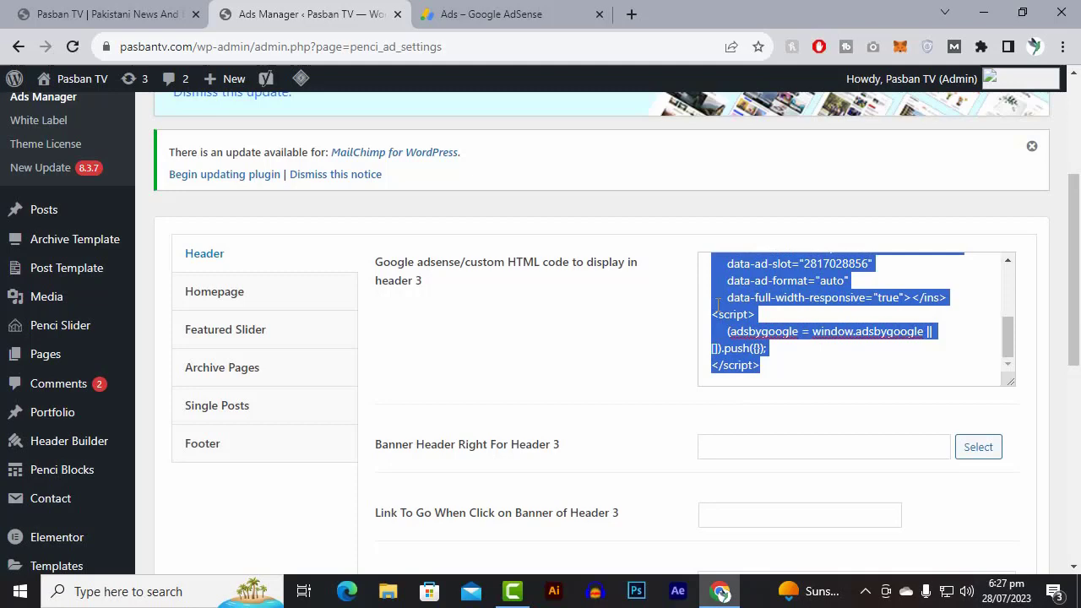
key("BackSpace")
Switch to AdSense, close the code generator and bring up the list of existing ad units.
left_click(477, 13)
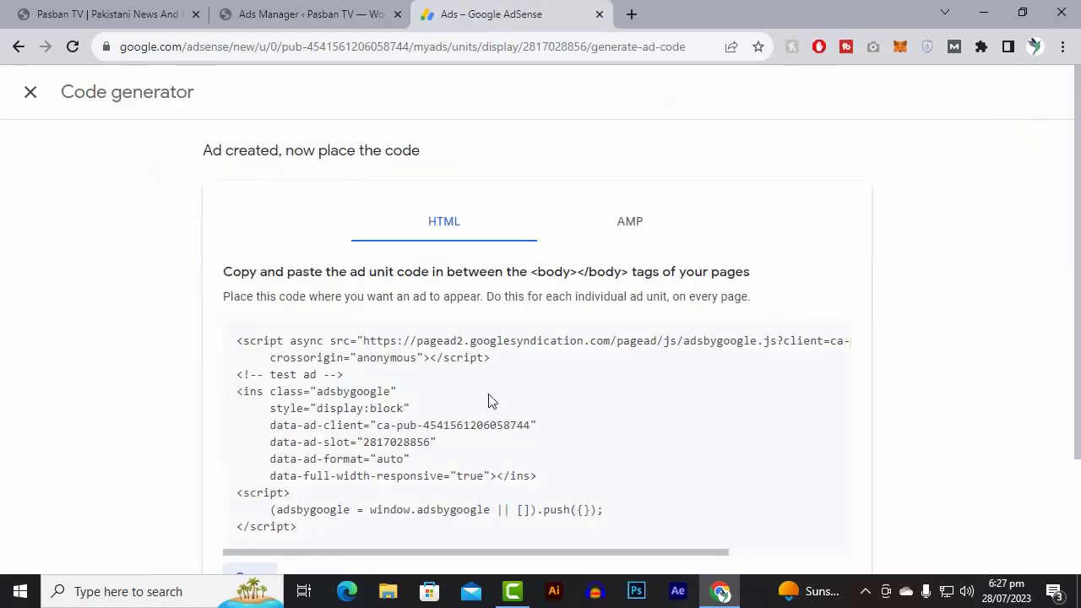
left_click(33, 103)
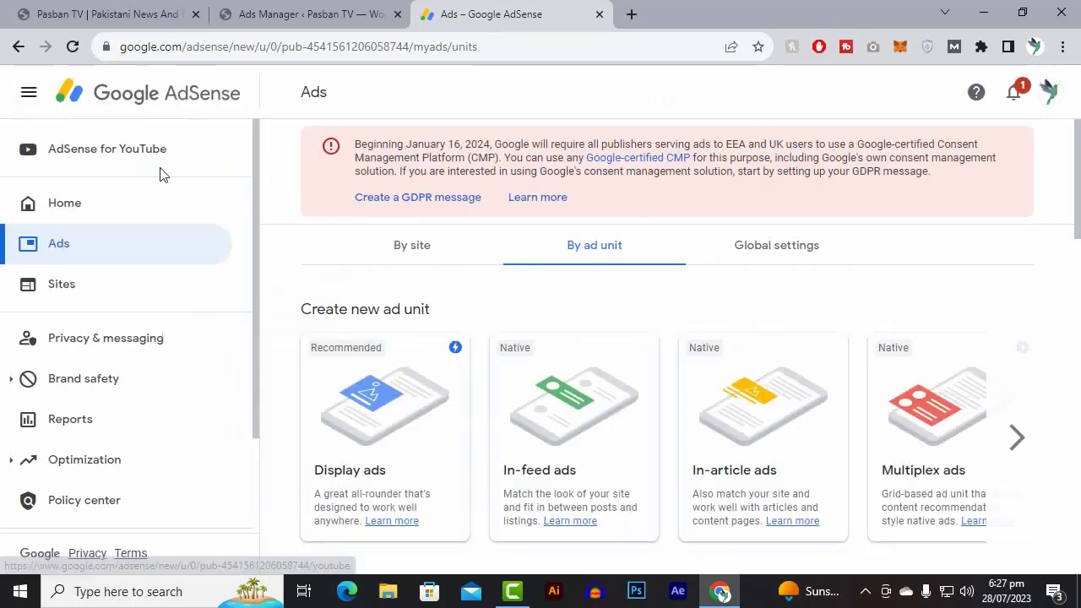
scroll(738, 513, "down", 3)
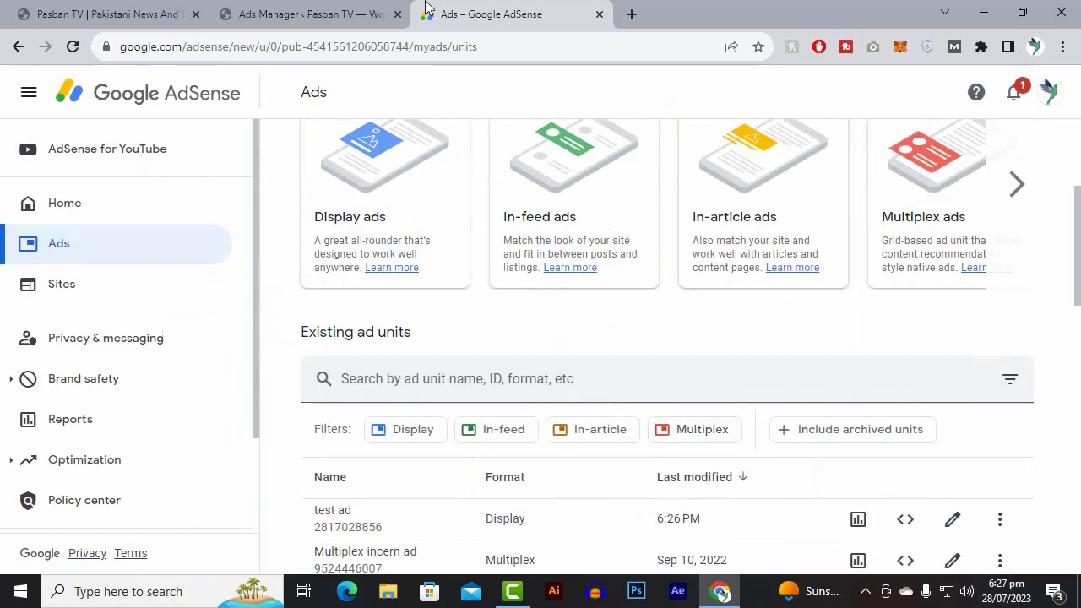
Return to the Soledad Ads Manager and review the header ad and custom code fields.
left_click(359, 14)
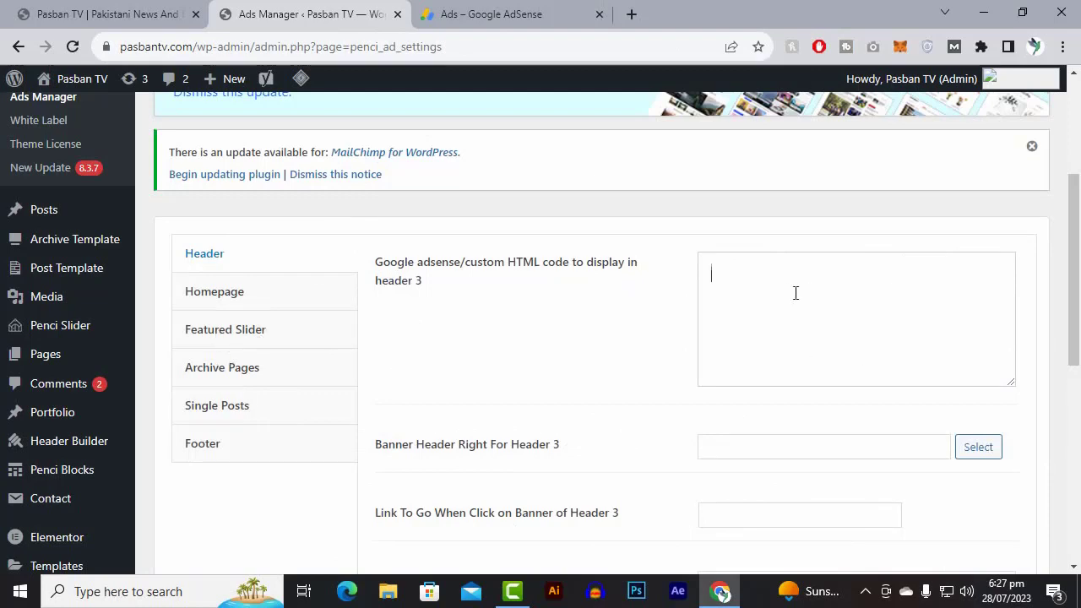
scroll(794, 295, "down", 2)
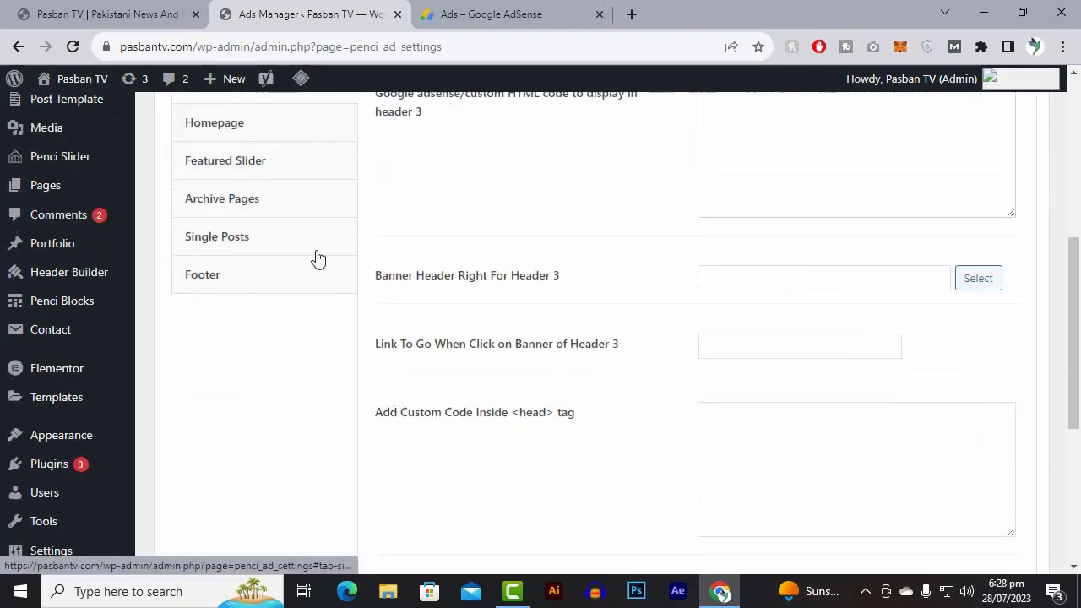
scroll(309, 241, "up", 1)
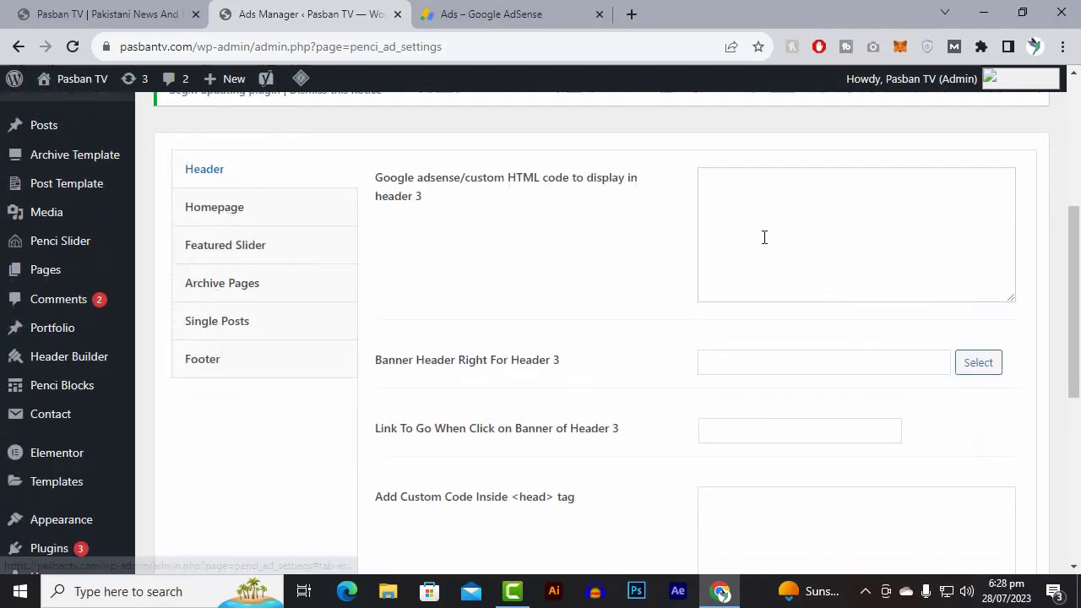
Open the Terms and Conditions page for editing from the site's list of all pages.
mouse_move(74, 280)
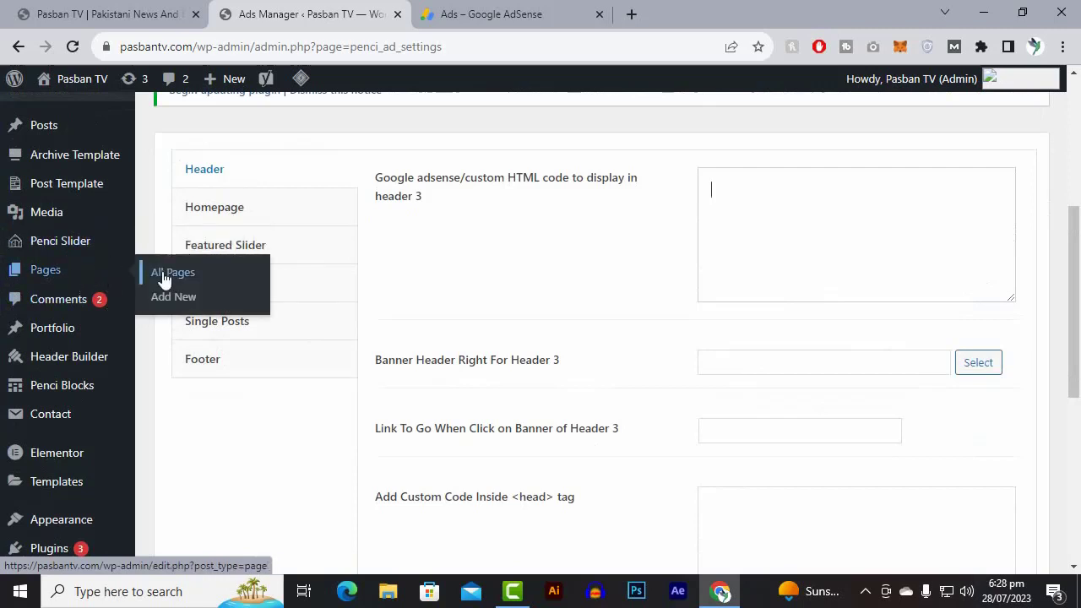
left_click(165, 280)
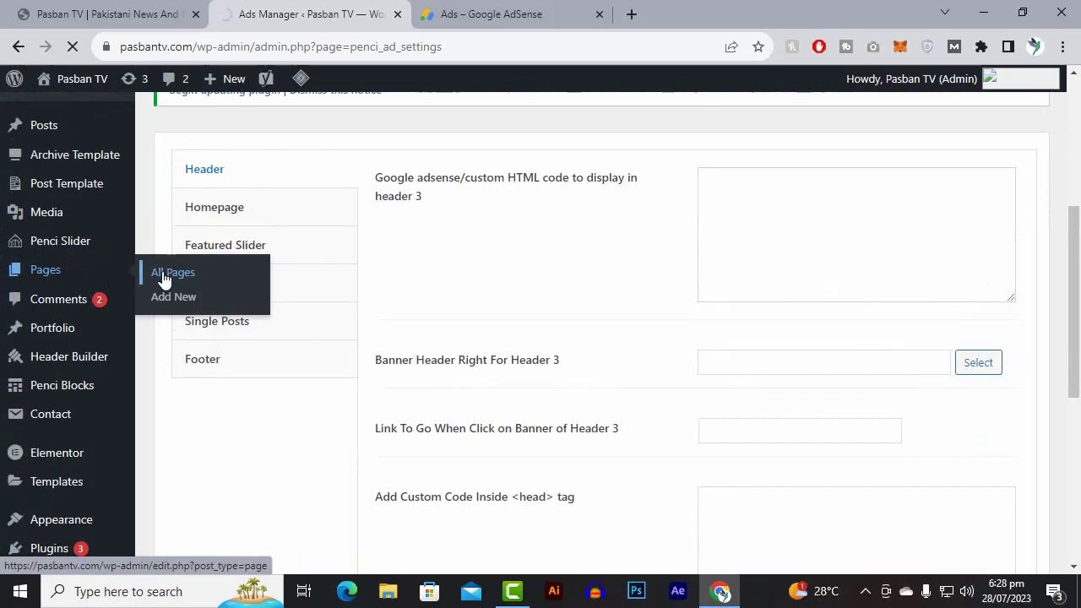
scroll(535, 307, "down", 4)
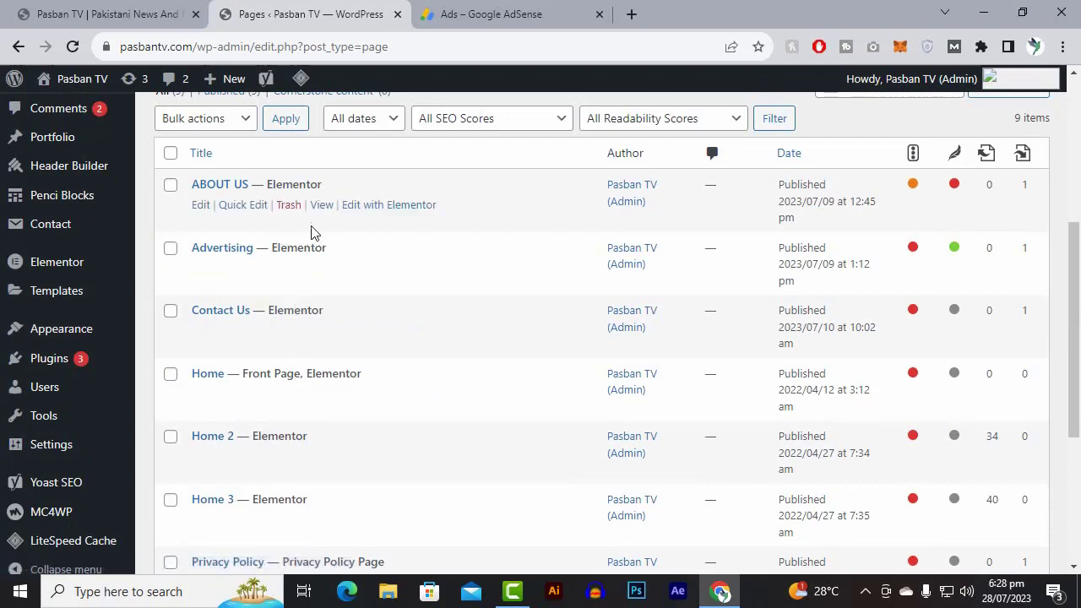
scroll(313, 237, "down", 1)
scroll(314, 270, "down", 3)
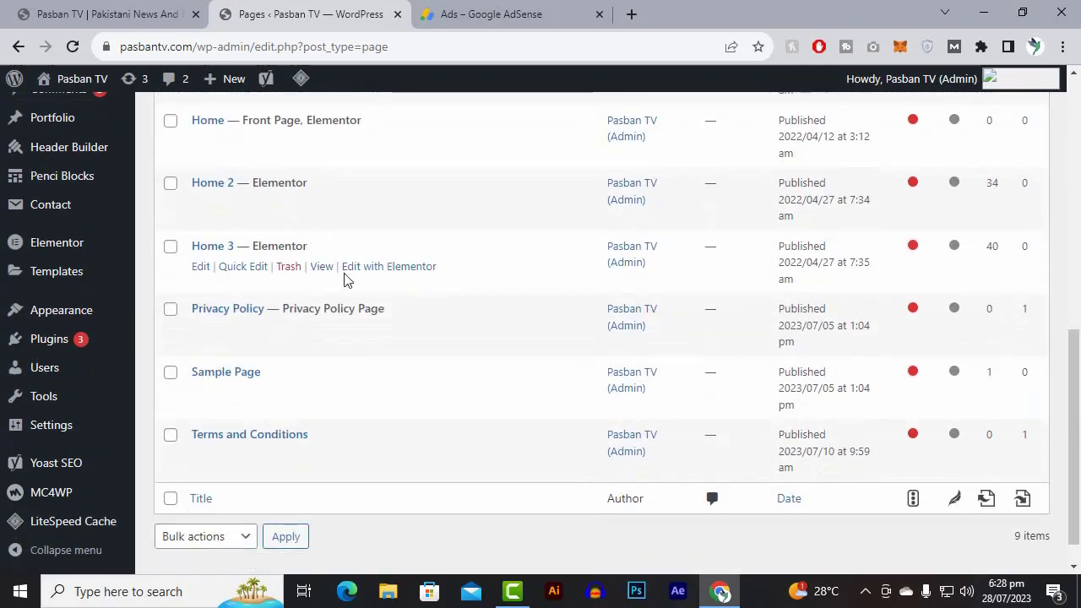
scroll(211, 393, "down", 1)
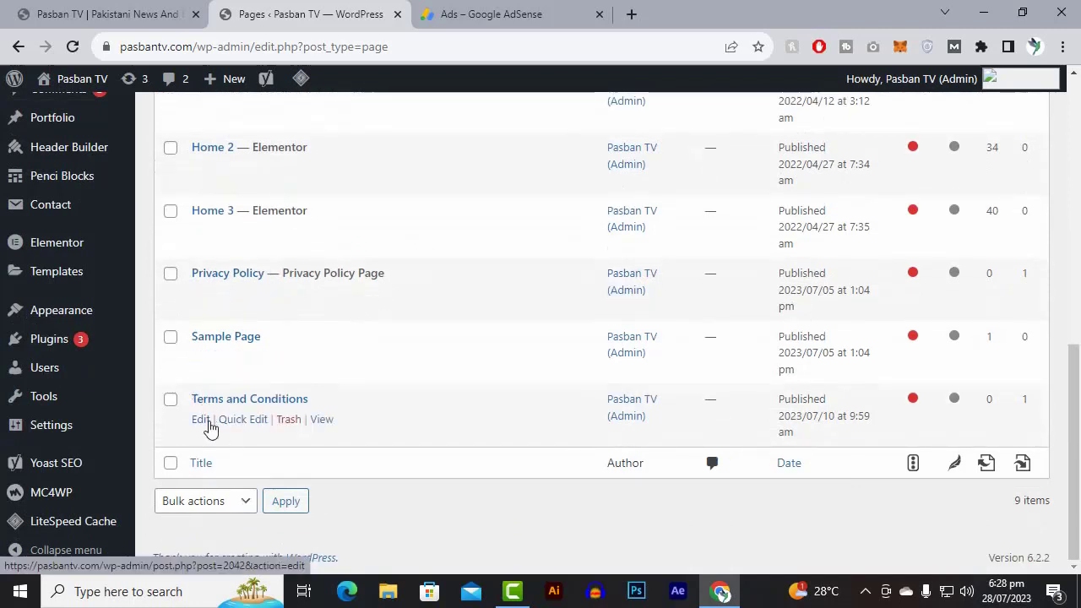
left_click(208, 424)
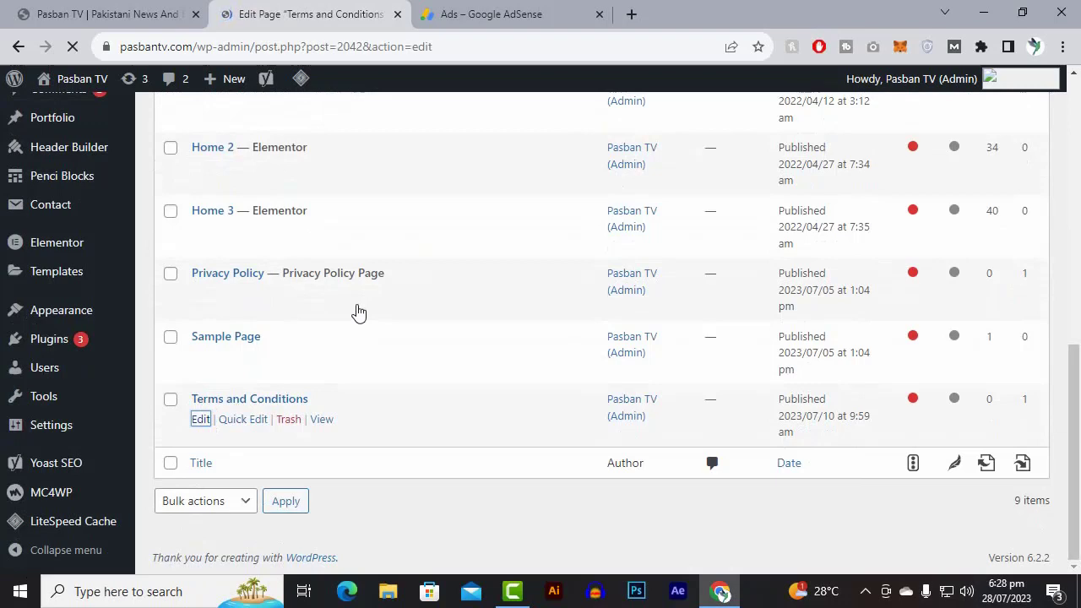
scroll(372, 338, "down", 5)
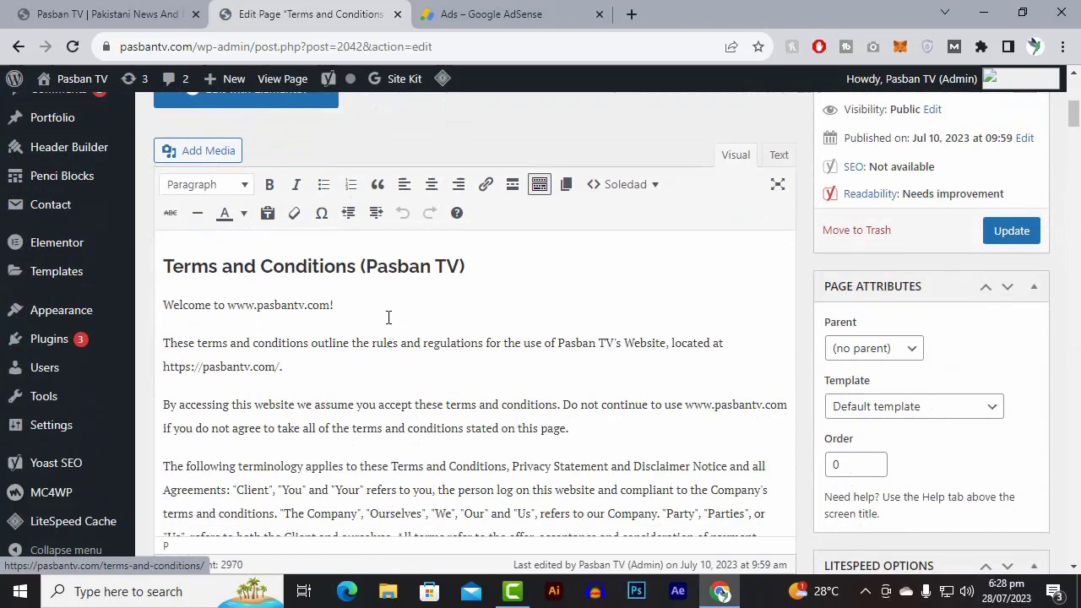
key("Return")
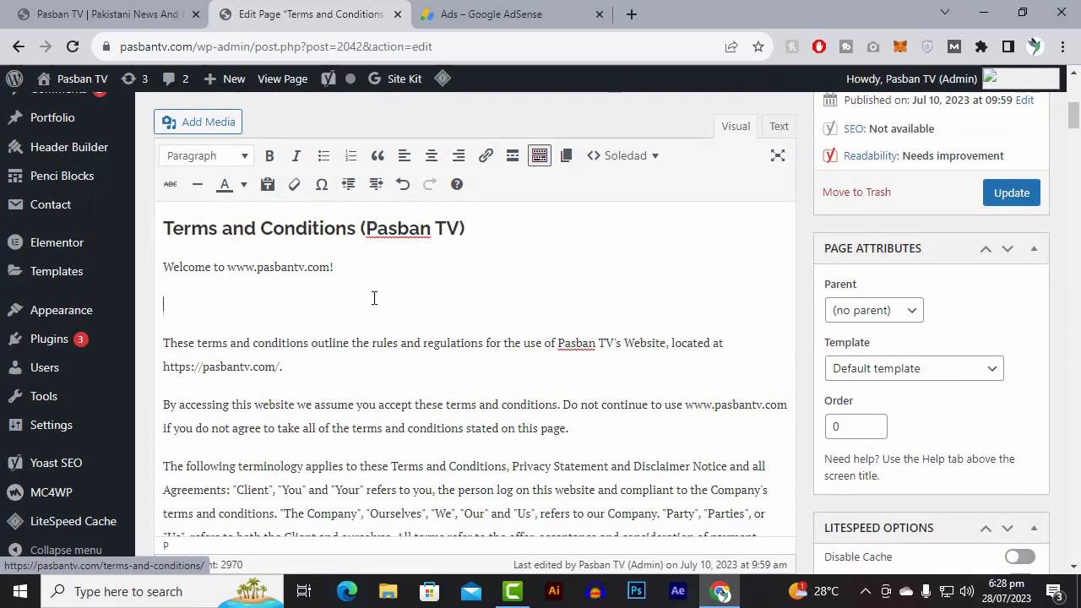
Look through the editor's Soledad content elements and paragraph formats for a way to embed the ad.
scroll(346, 296, "up", 1)
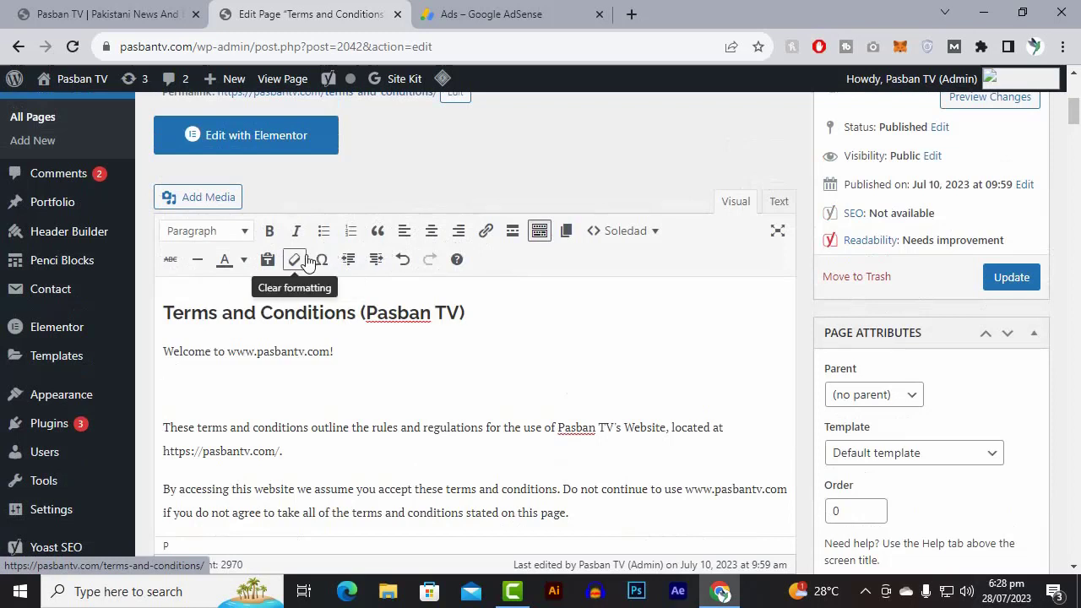
left_click(657, 237)
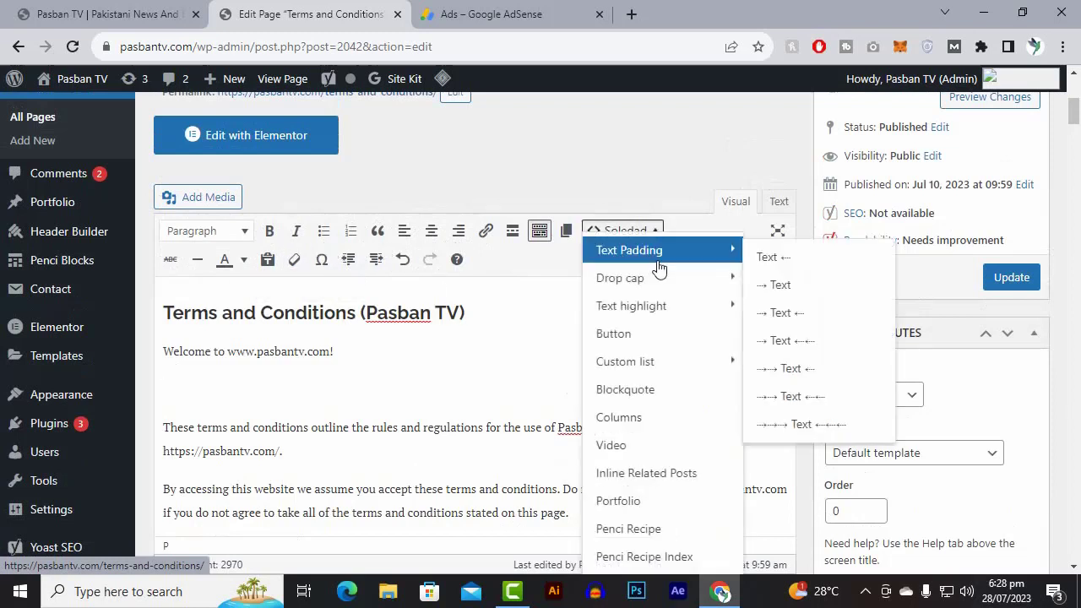
mouse_move(658, 286)
scroll(664, 269, "down", 2)
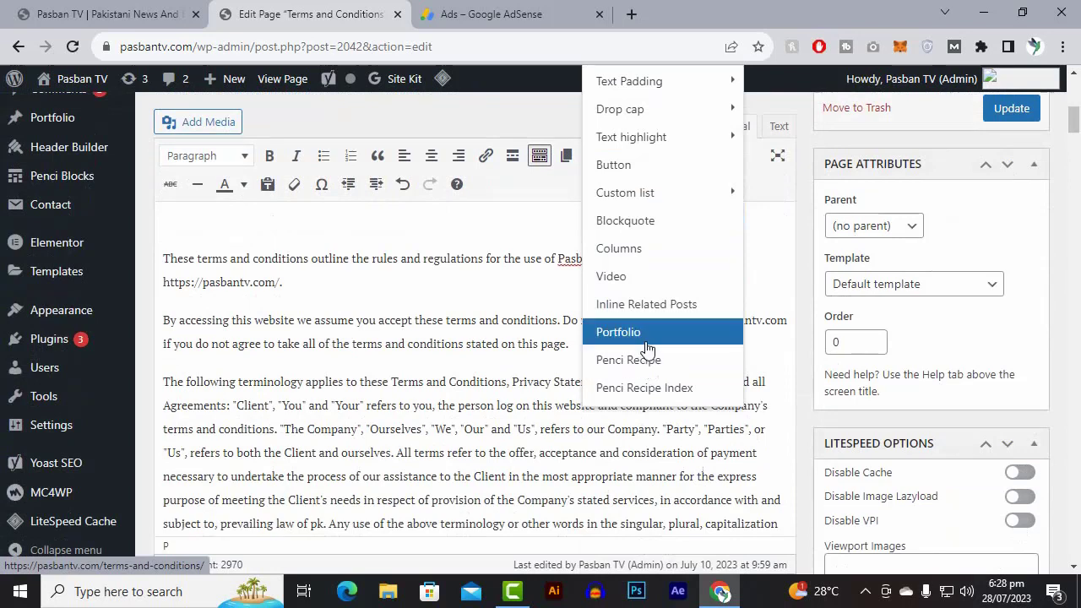
scroll(642, 224, "up", 2)
mouse_move(642, 219)
scroll(643, 219, "up", 1)
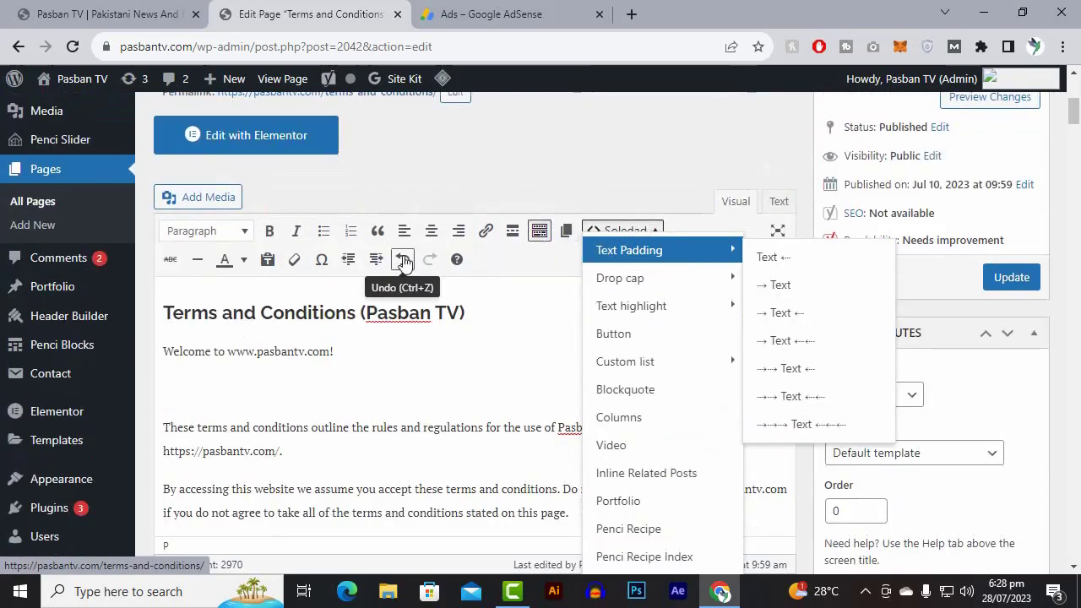
left_click(366, 187)
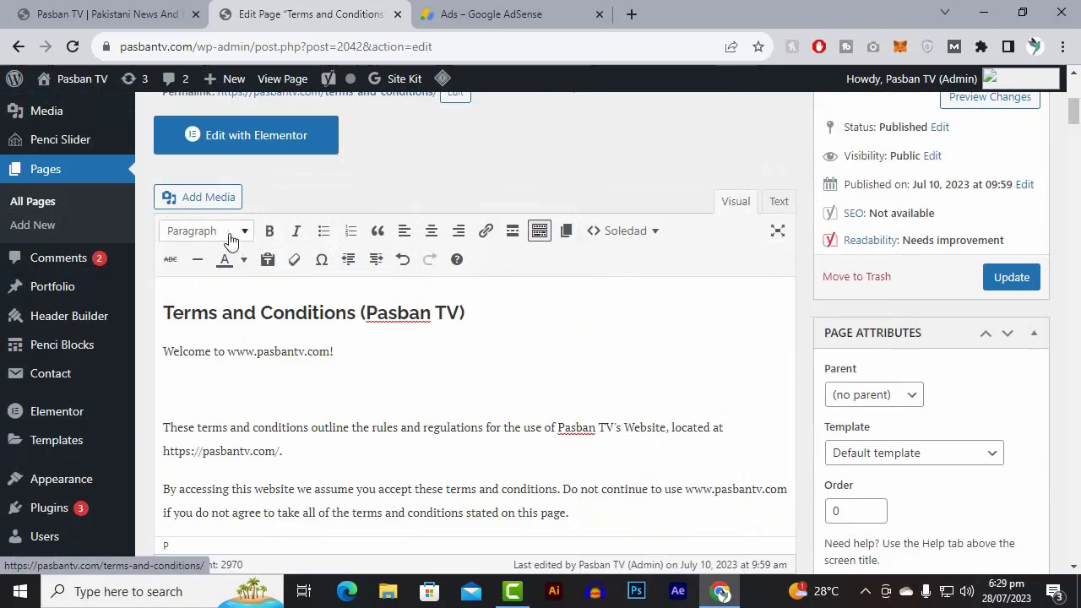
left_click(237, 231)
left_click(237, 231)
Show the page content as HTML text and paste the AdSense ad code after the "These terms and conditions outline" paragraph.
left_click(777, 204)
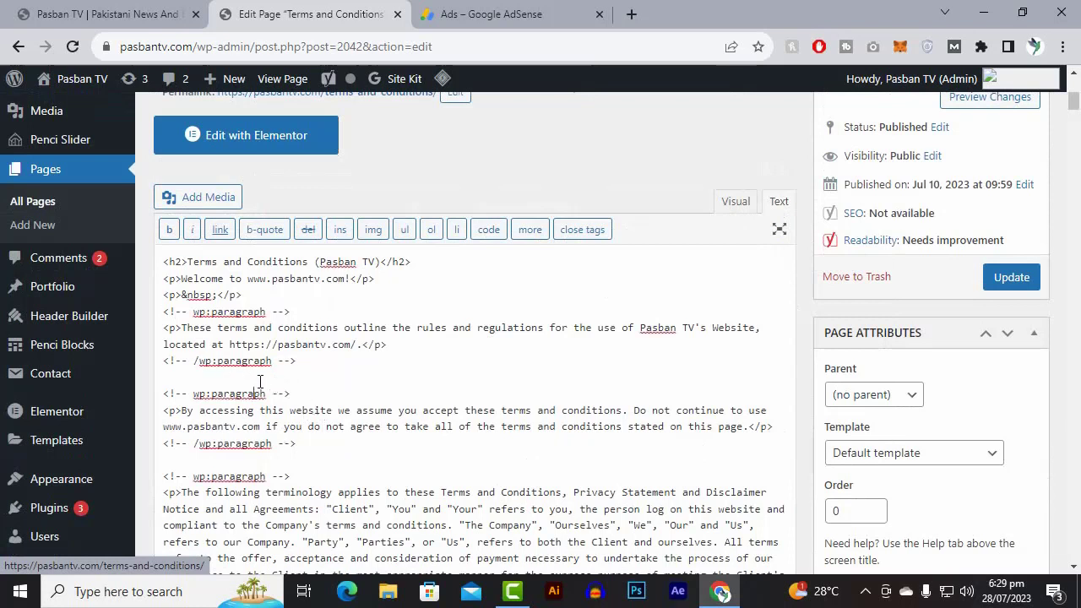
right_click(255, 378)
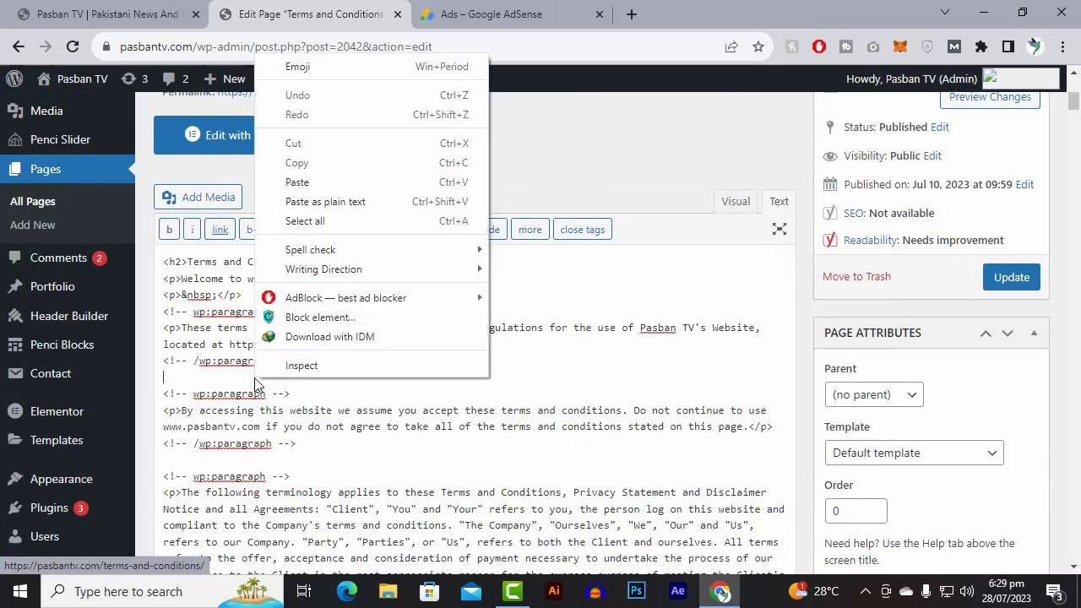
left_click(321, 183)
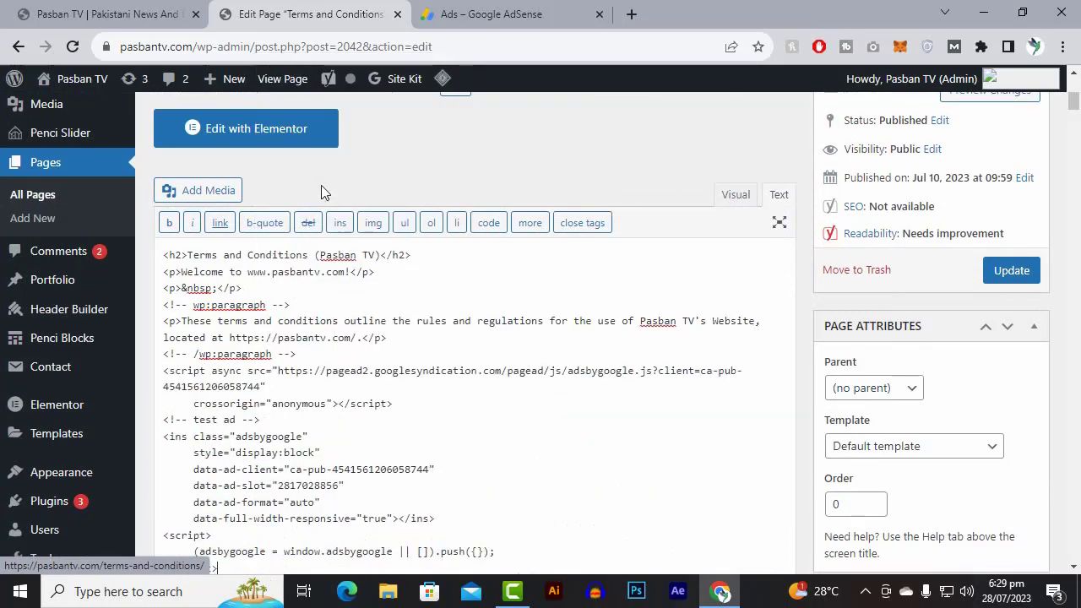
Close the Terms and Conditions page editor and discard its unsaved changes.
scroll(273, 417, "down", 1)
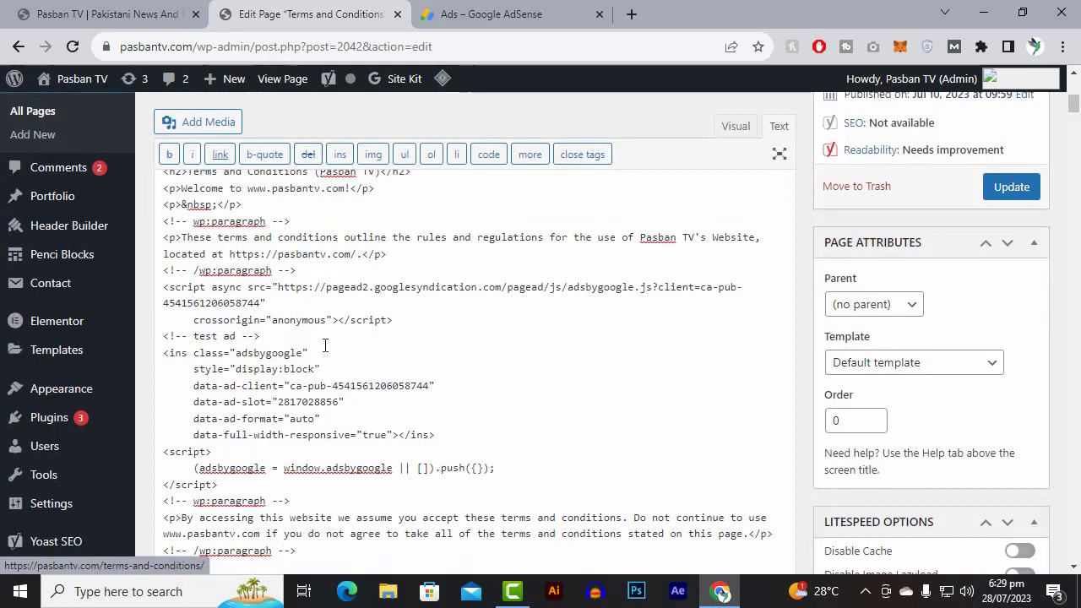
scroll(326, 354, "up", 1)
left_click(397, 14)
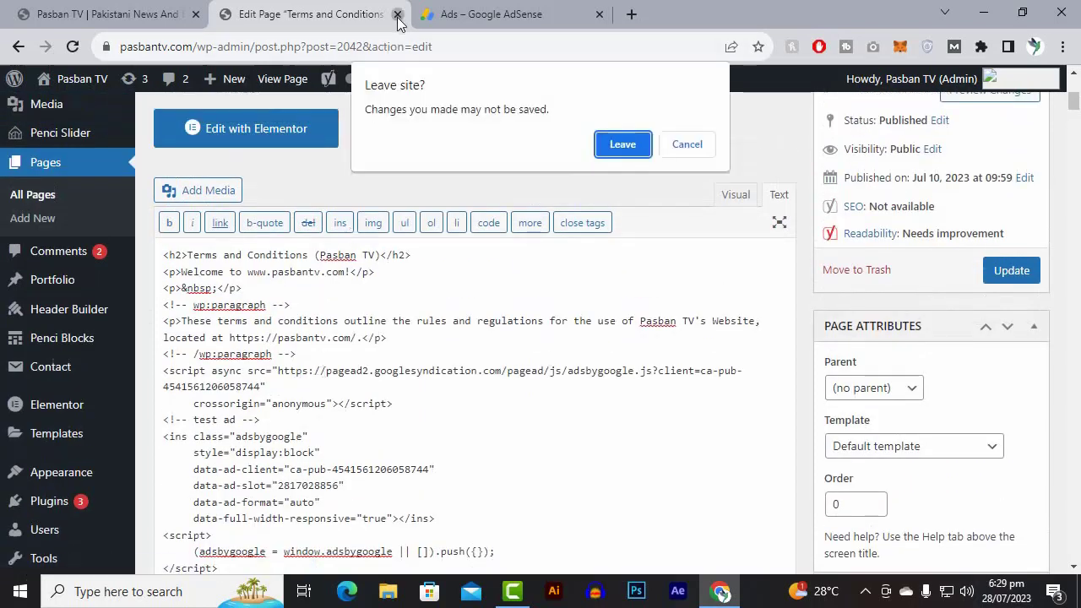
left_click(631, 149)
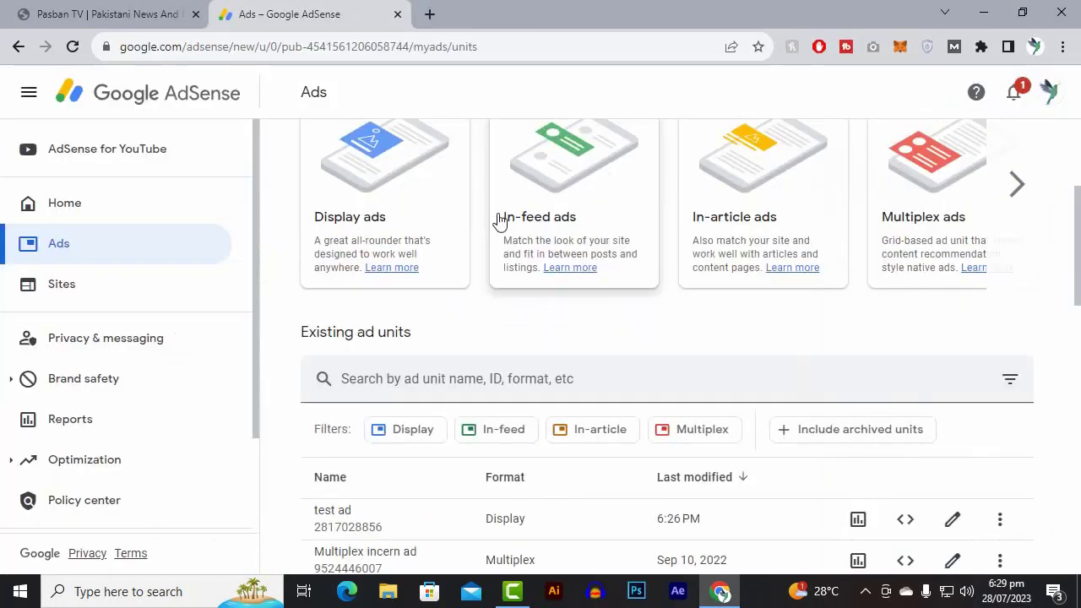